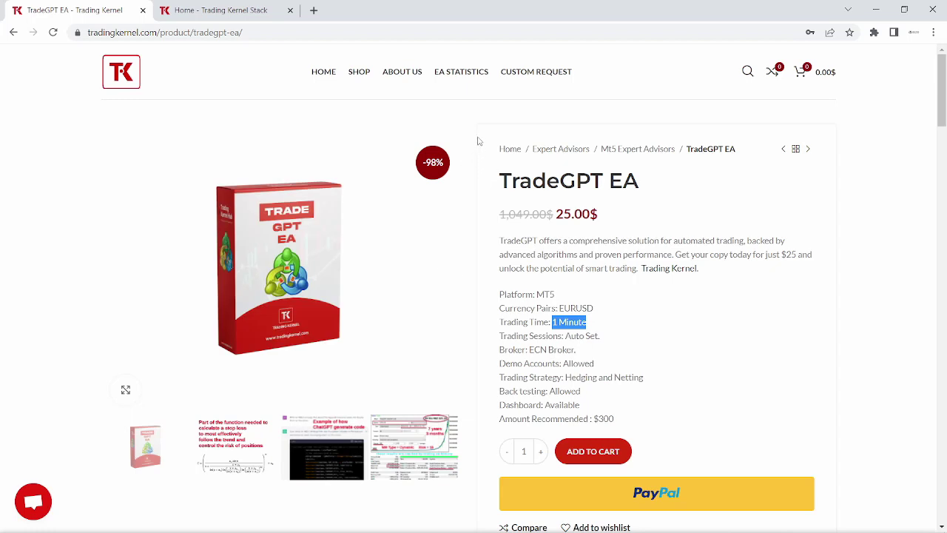
# Step: Examine the TradeGPT EA product page's title, price and web address
pyautogui.moveTo(641, 186); pyautogui.dragTo(498, 185)
pyautogui.click(651, 188)
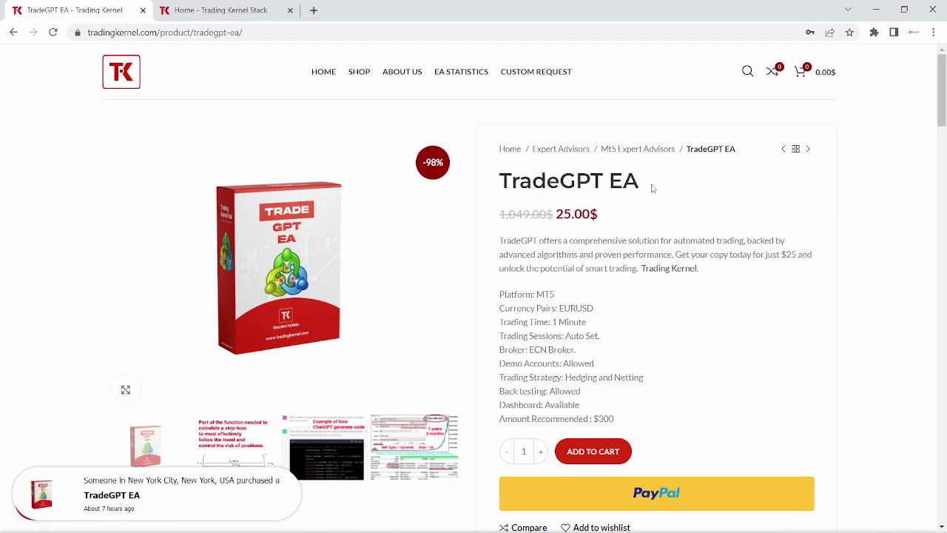
pyautogui.moveTo(610, 216); pyautogui.dragTo(555, 215)
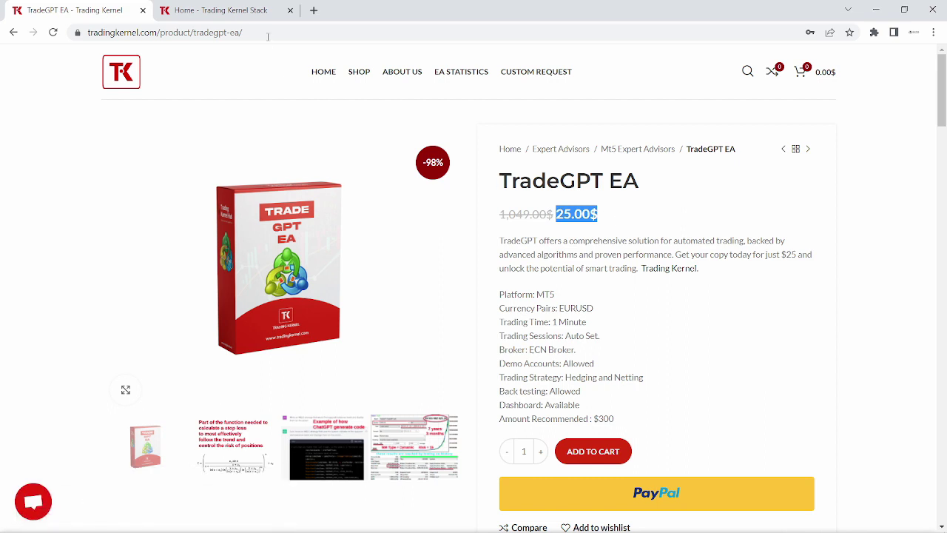
pyautogui.moveTo(264, 34); pyautogui.dragTo(80, 33)
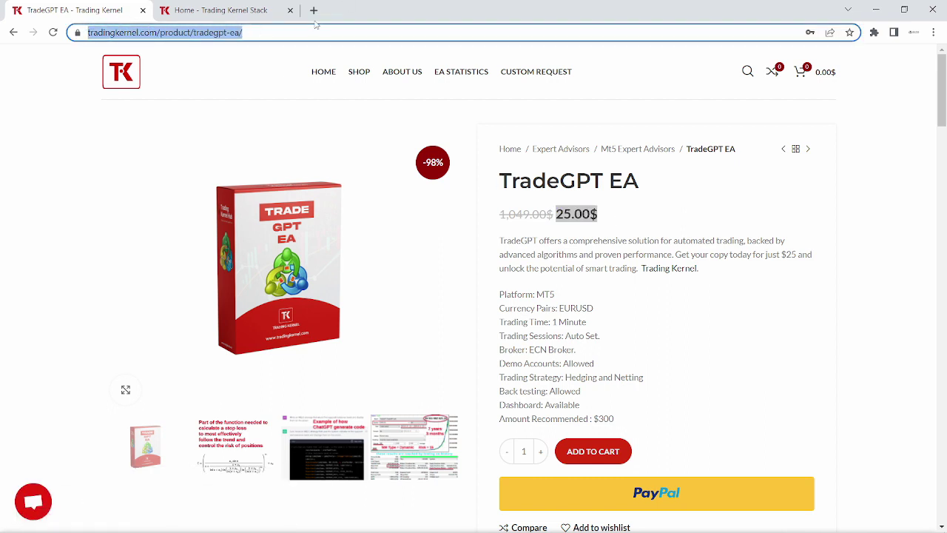
pyautogui.click(290, 29)
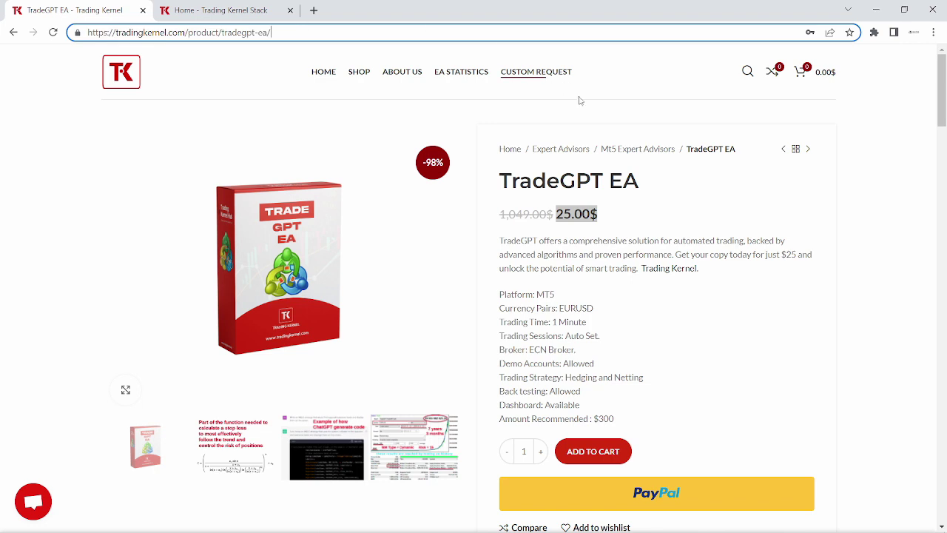
# Step: Review the TradeGPT EA specifications, description and backtest results on the product page
pyautogui.scroll(-2, 540, 181)
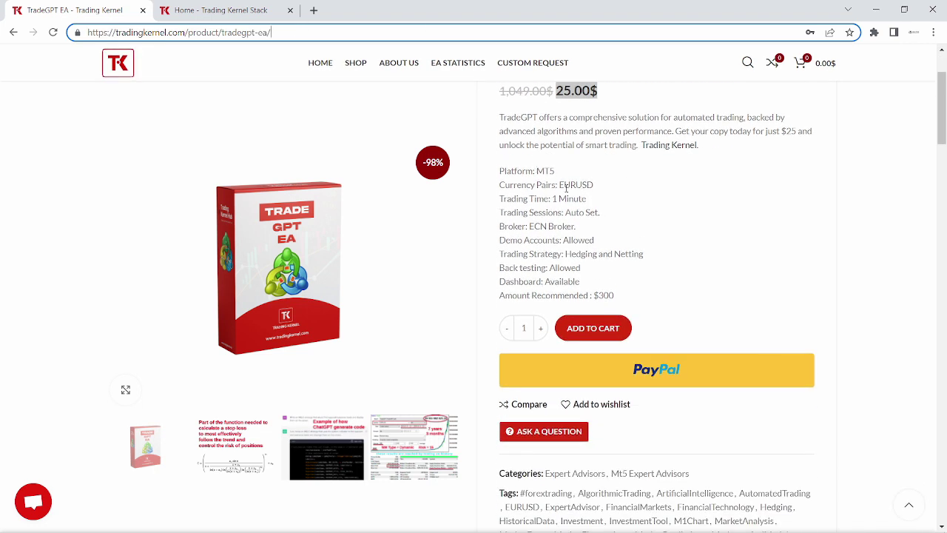
pyautogui.moveTo(583, 198); pyautogui.dragTo(559, 199)
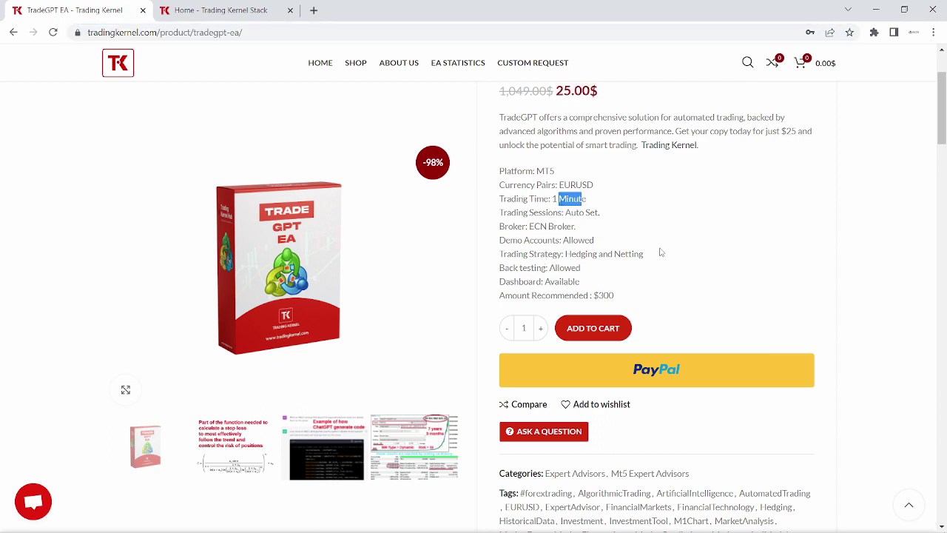
pyautogui.scroll(-1, 661, 252)
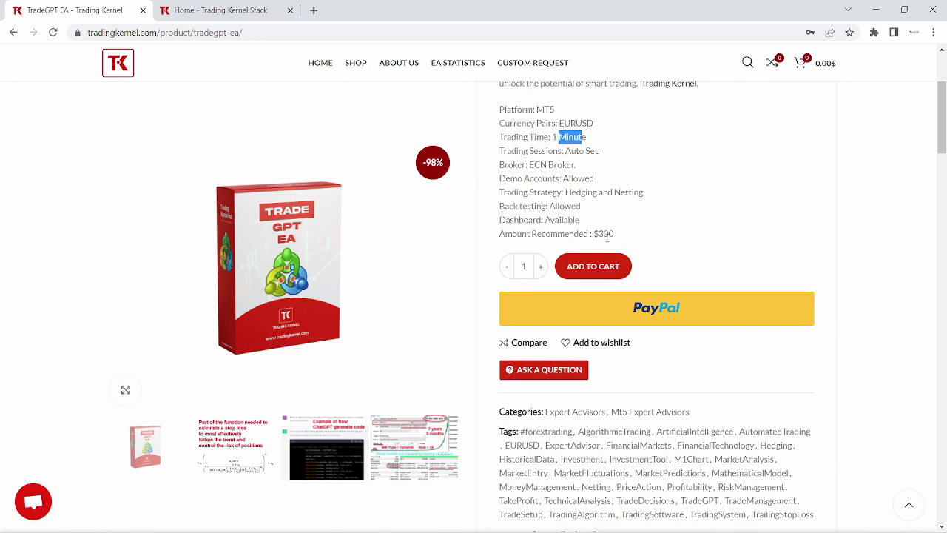
pyautogui.scroll(-8, 628, 234)
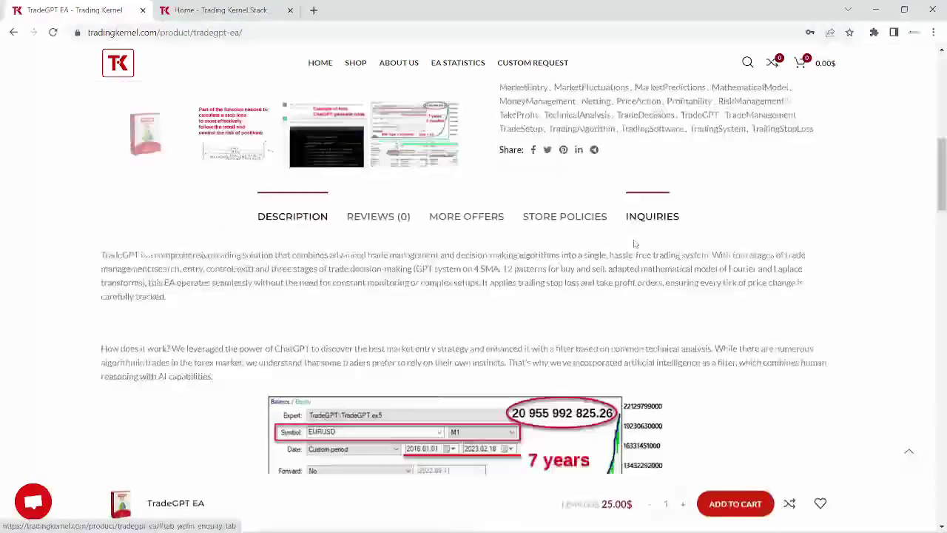
pyautogui.scroll(-3, 740, 229)
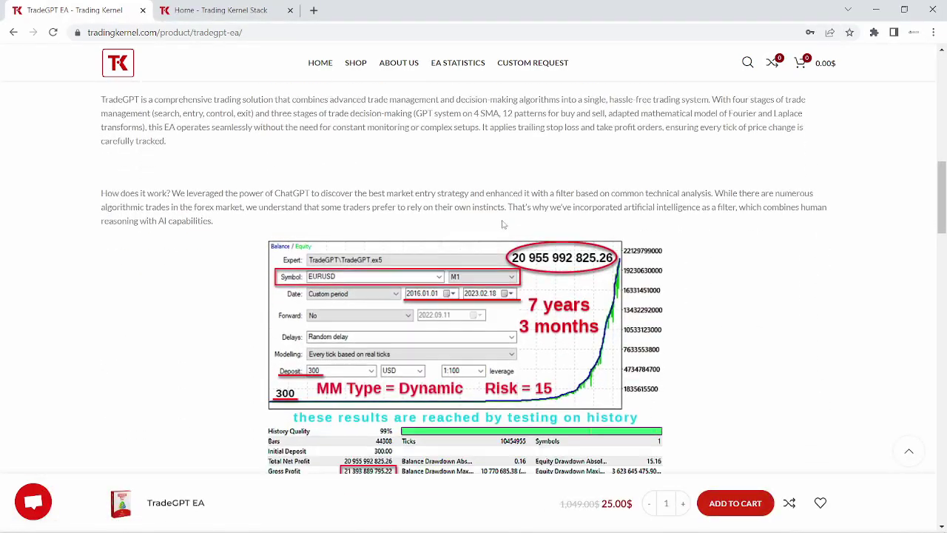
pyautogui.scroll(-1, 721, 291)
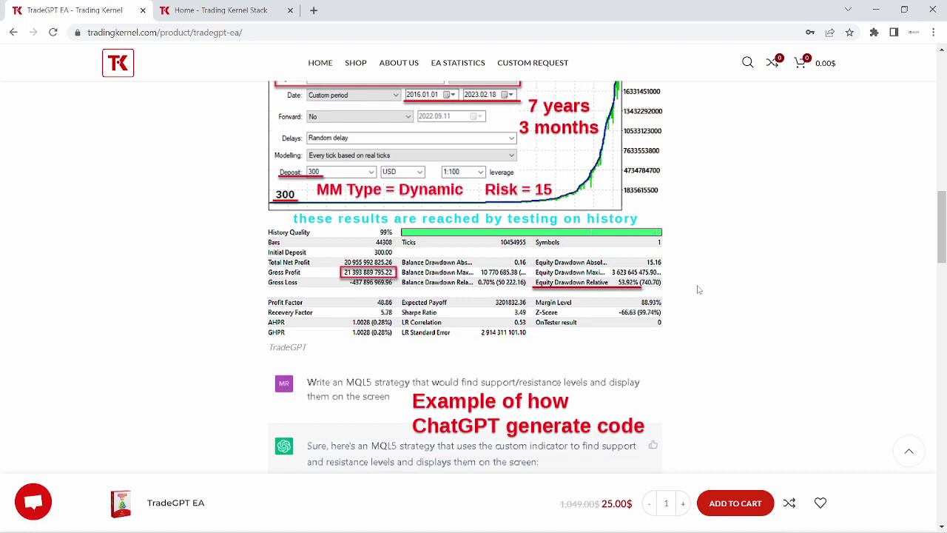
# Step: Switch to the Trading Kernel Stack page and expand the post on disabling live updates on the terminal
pyautogui.click(234, 11)
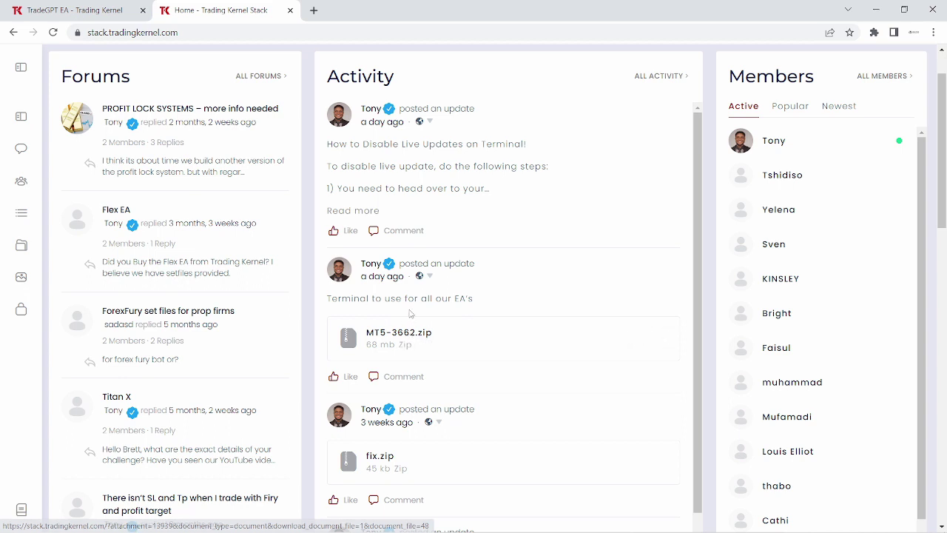
pyautogui.click(352, 213)
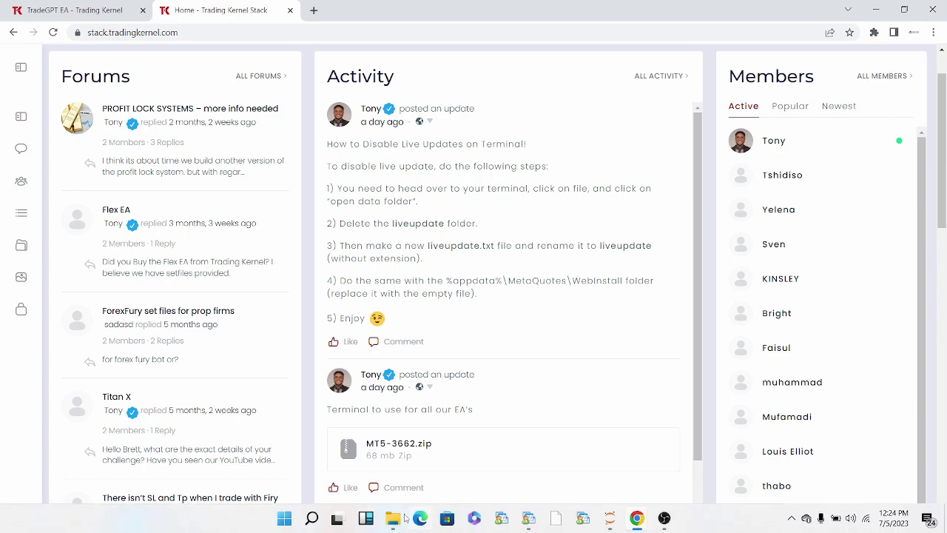
# Step: Switch to File Explorer and open the Expert folder inside TradeGPT MT5 V2.2
pyautogui.moveTo(393, 518)
pyautogui.click(369, 464)
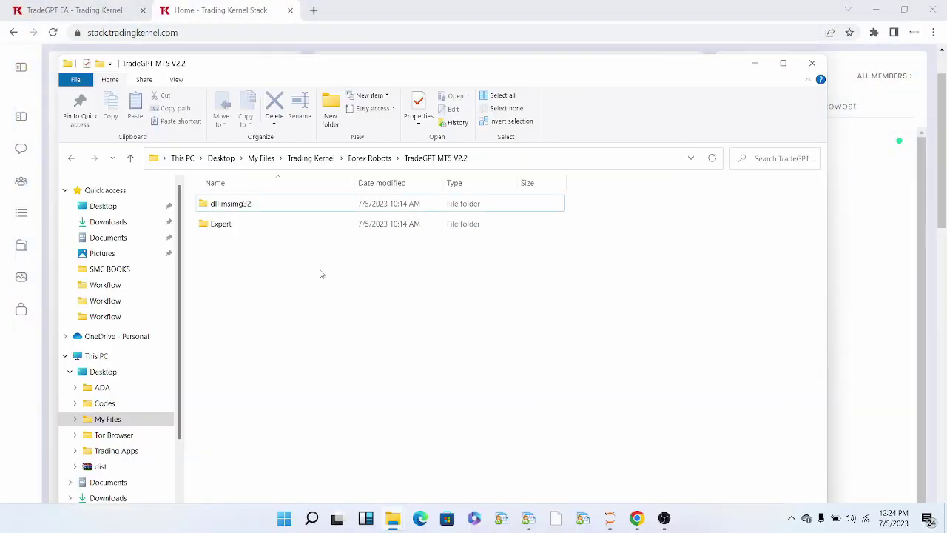
pyautogui.click(301, 209)
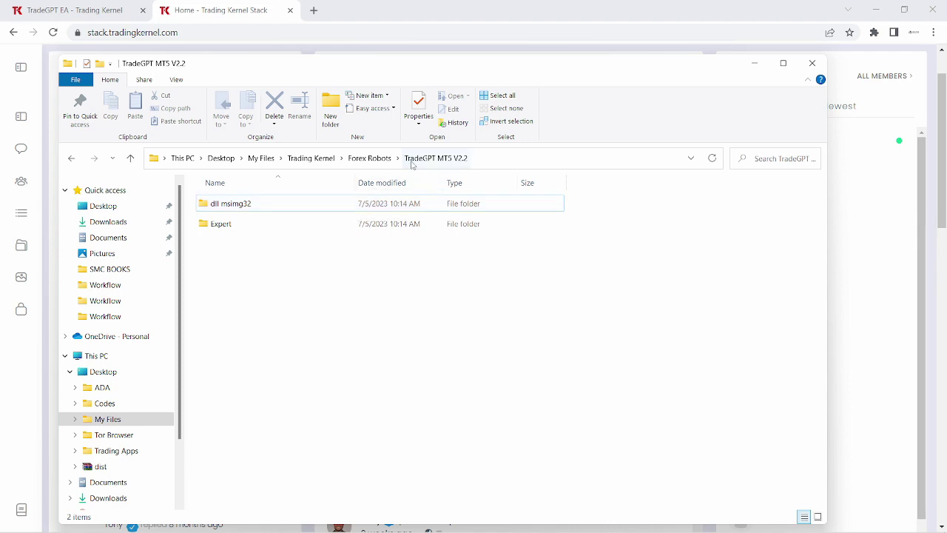
pyautogui.doubleClick(262, 225)
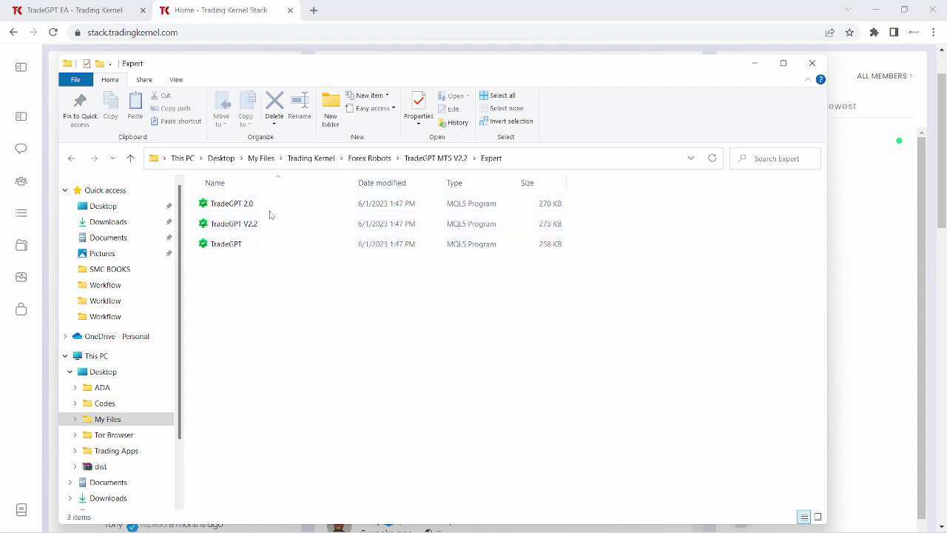
# Step: Bring up the MT5 3662 folder inside Terminal and launch terminal64 to start MetaTrader 5
pyautogui.moveTo(388, 524)
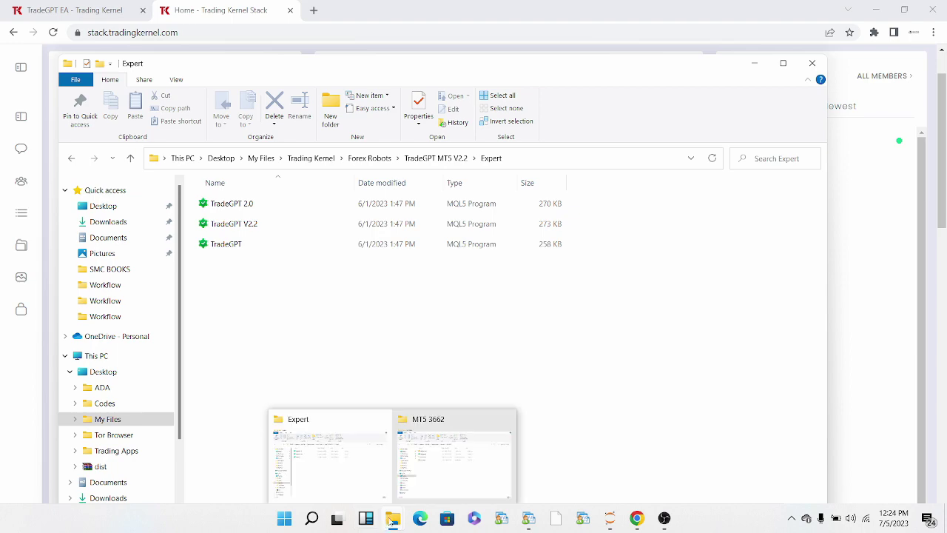
pyautogui.click(450, 477)
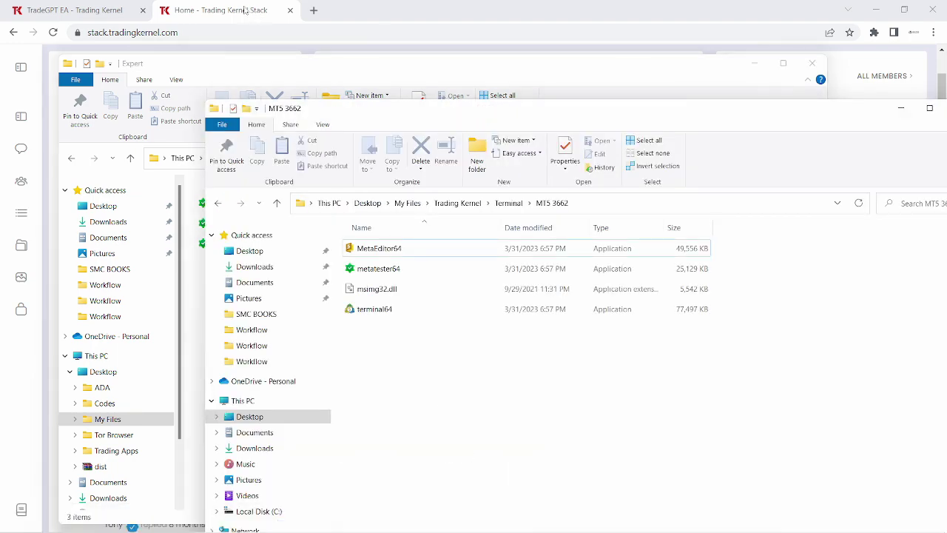
pyautogui.moveTo(636, 116); pyautogui.dragTo(482, 115)
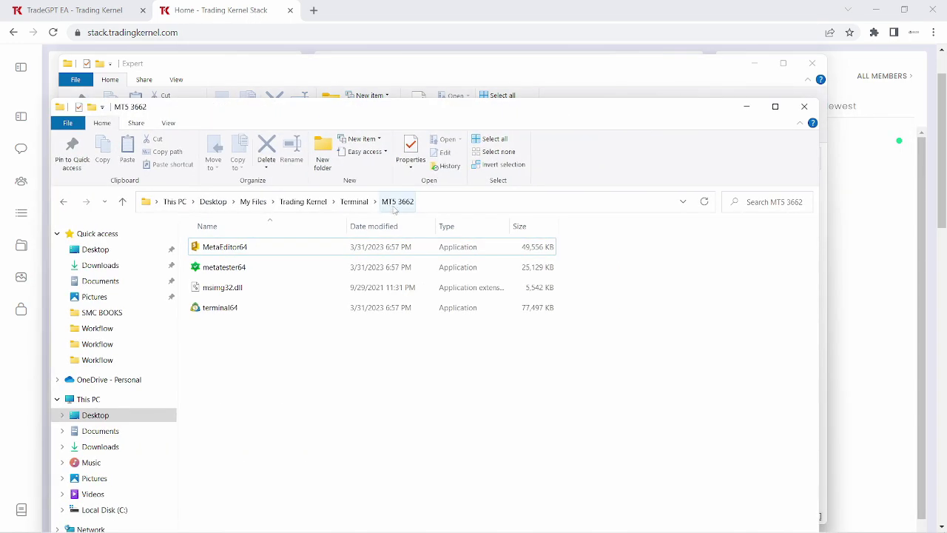
pyautogui.click(354, 201)
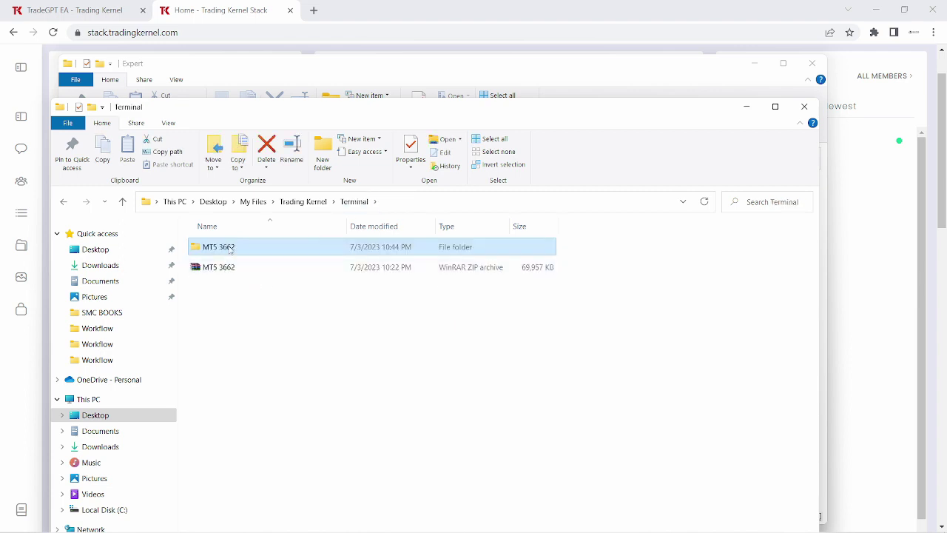
pyautogui.doubleClick(230, 248)
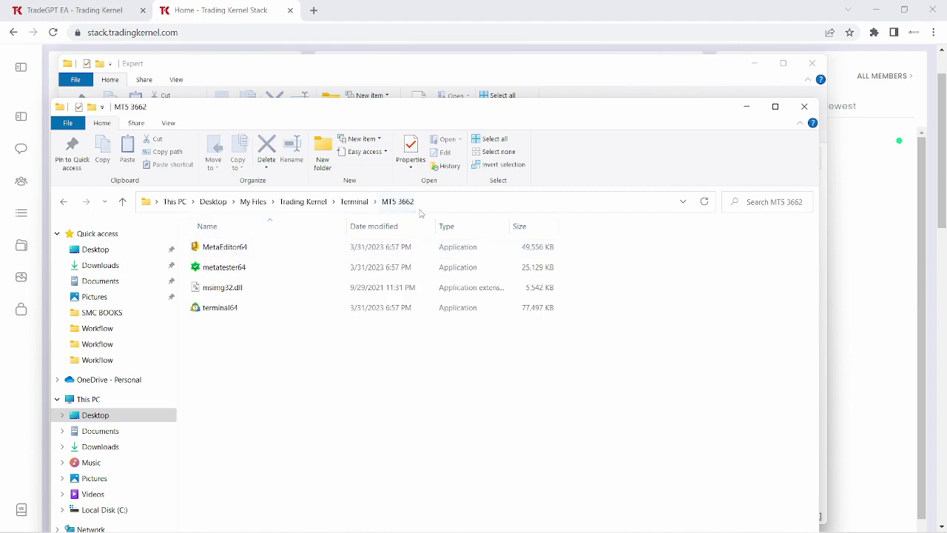
pyautogui.click(254, 313)
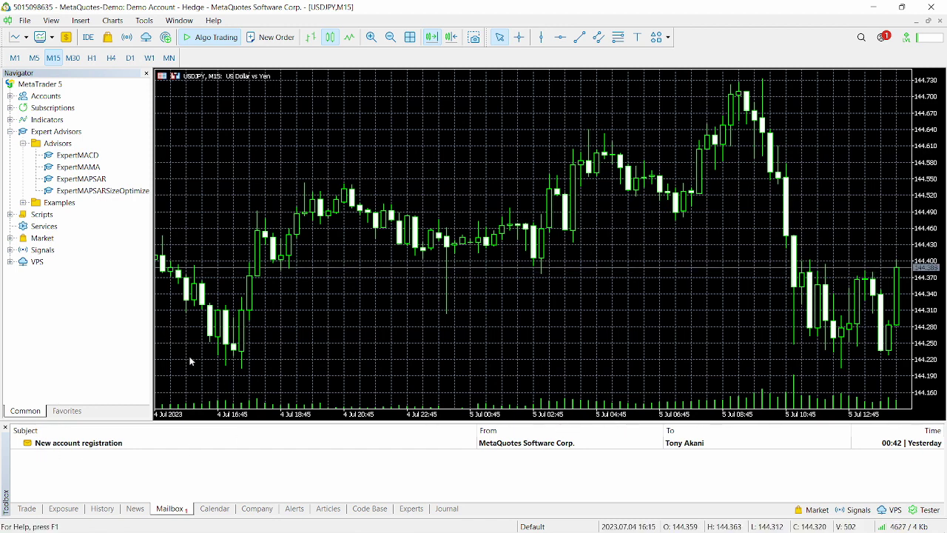
# Step: View the company search for opening a new account, and close it without opening one
pyautogui.click(28, 22)
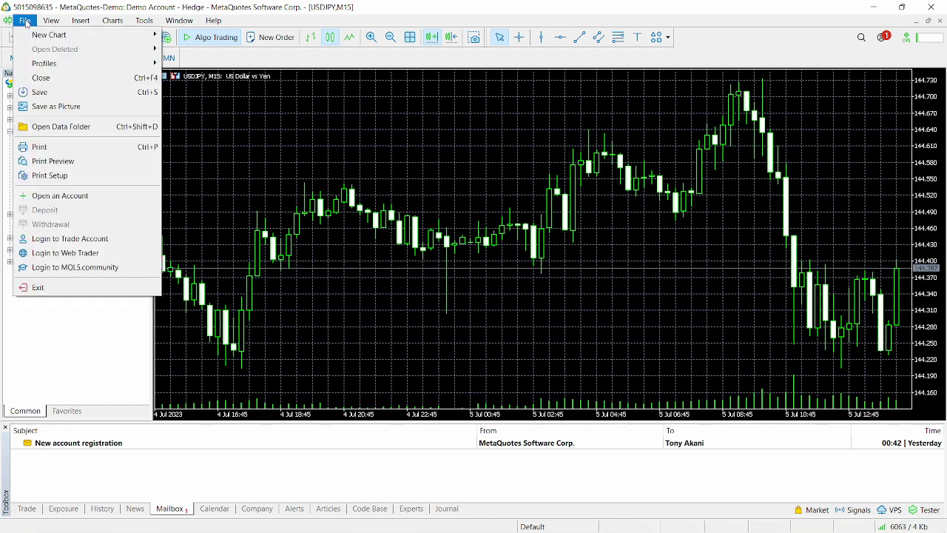
pyautogui.click(59, 197)
pyautogui.click(316, 171)
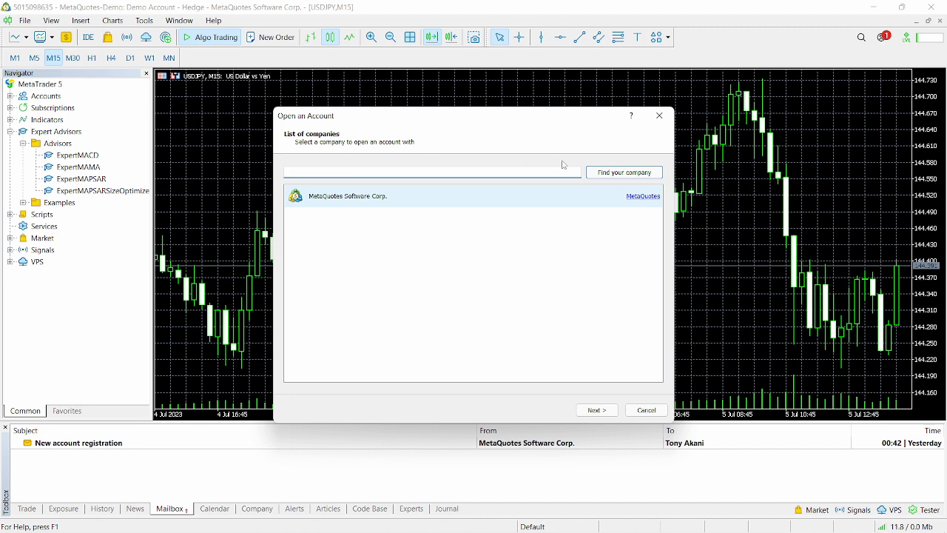
pyautogui.click(660, 115)
# Step: View the trade account login fields and available servers, and close the login without signing in
pyautogui.click(25, 20)
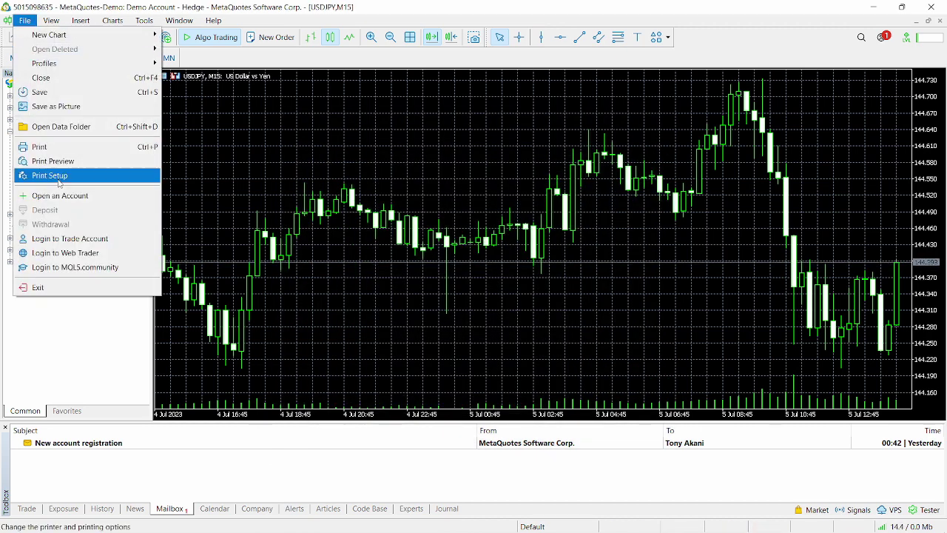
pyautogui.click(74, 238)
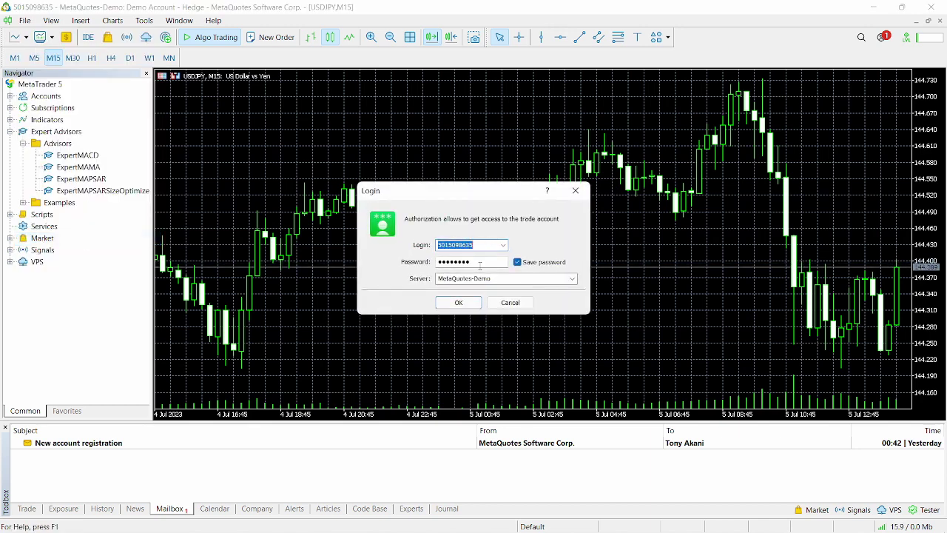
pyautogui.click(566, 279)
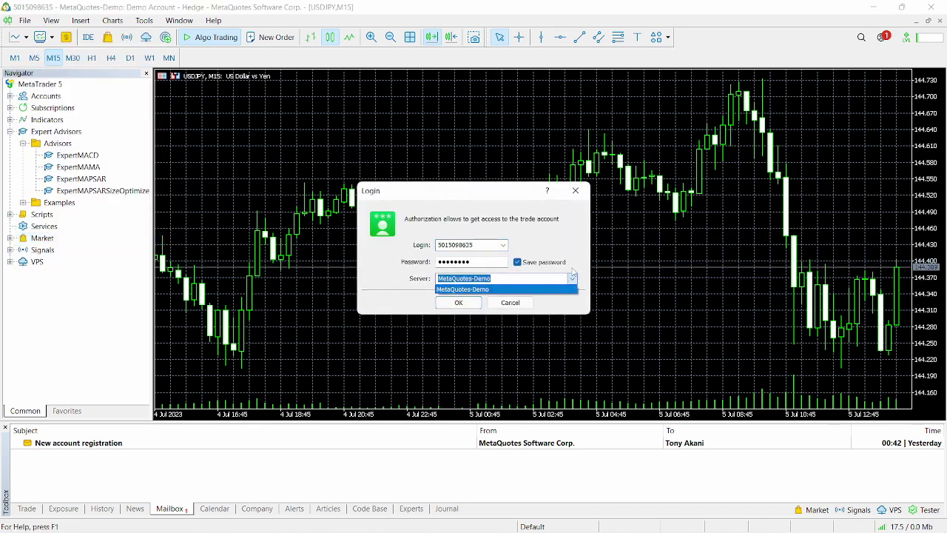
pyautogui.click(581, 267)
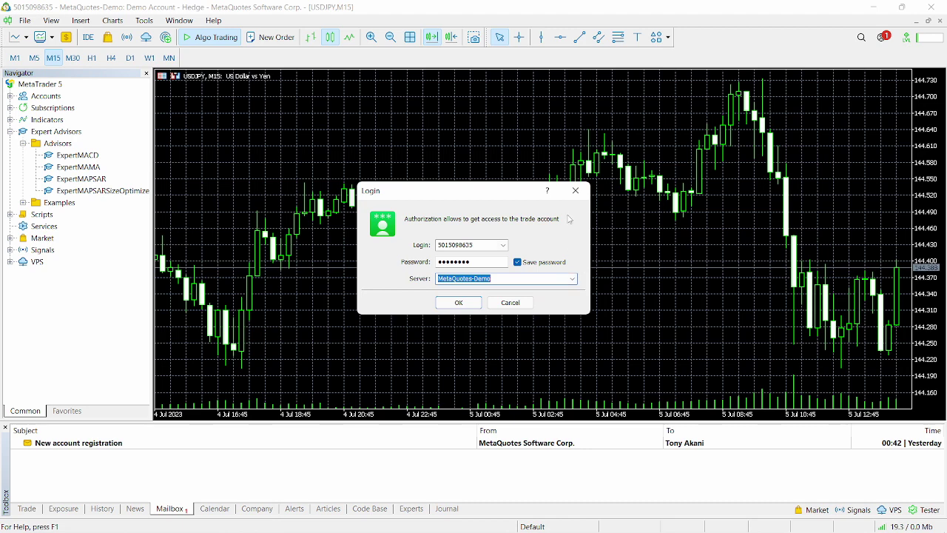
pyautogui.click(575, 192)
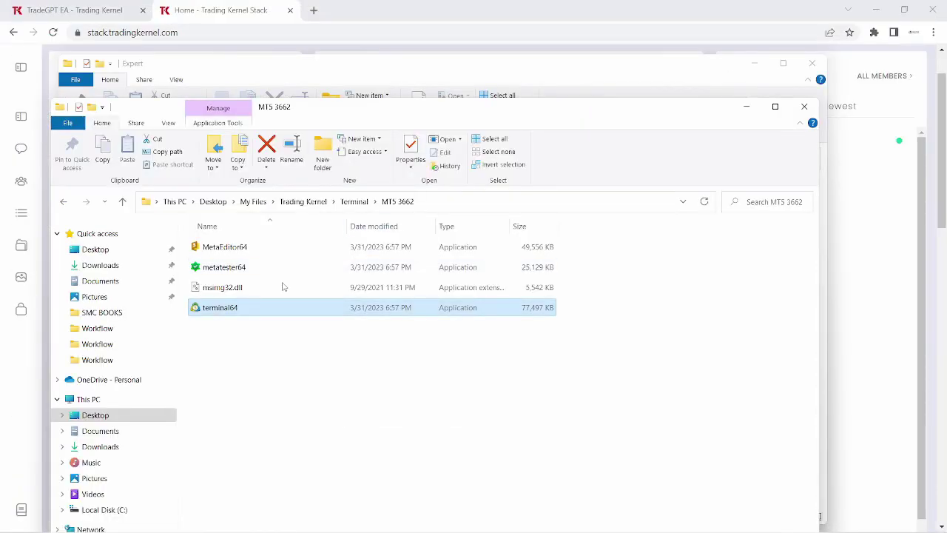
# Step: Copy msimg32.dll and oleacc.dll from the DLL folder inside TradeGPT MT5 V2.2's dll msimg32 folder
pyautogui.click(529, 83)
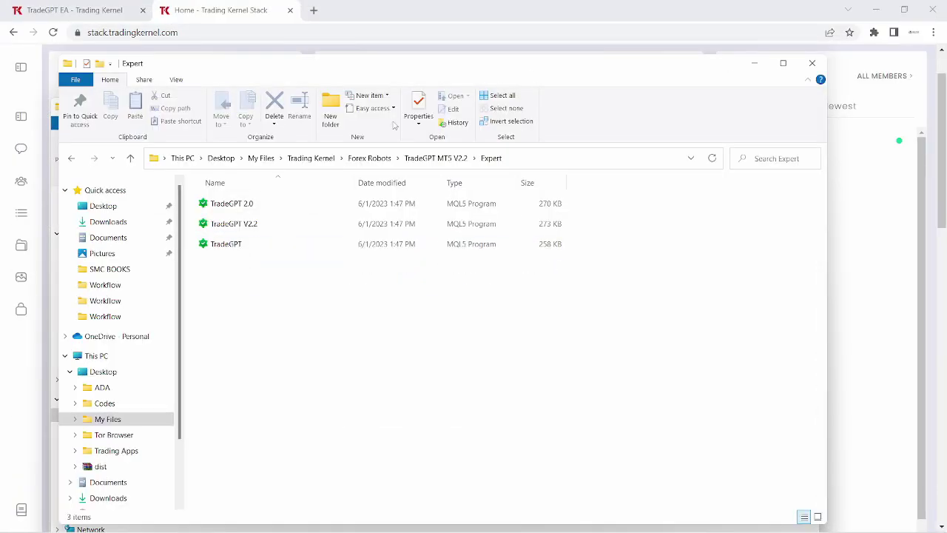
pyautogui.click(433, 159)
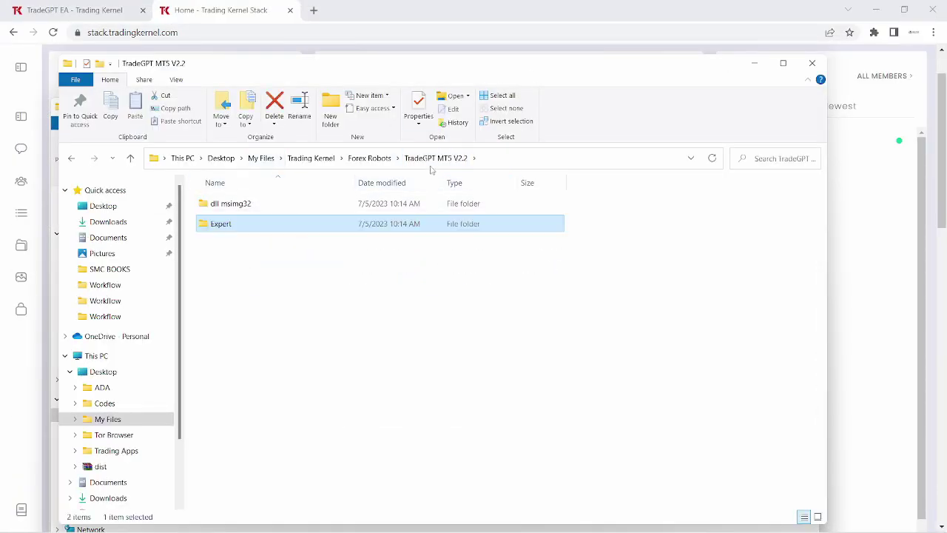
pyautogui.doubleClick(290, 207)
pyautogui.doubleClick(246, 208)
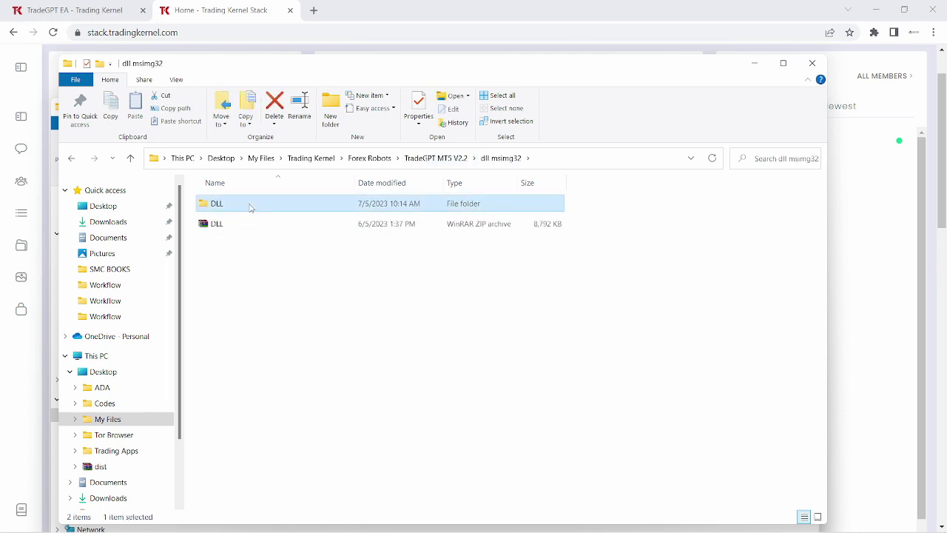
pyautogui.moveTo(254, 257); pyautogui.dragTo(248, 209)
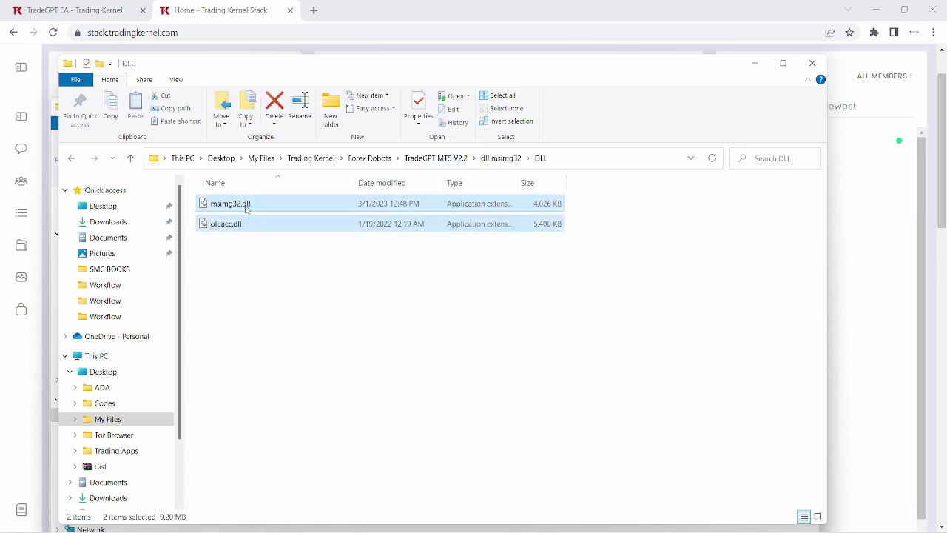
pyautogui.rightClick(247, 210)
pyautogui.click(283, 398)
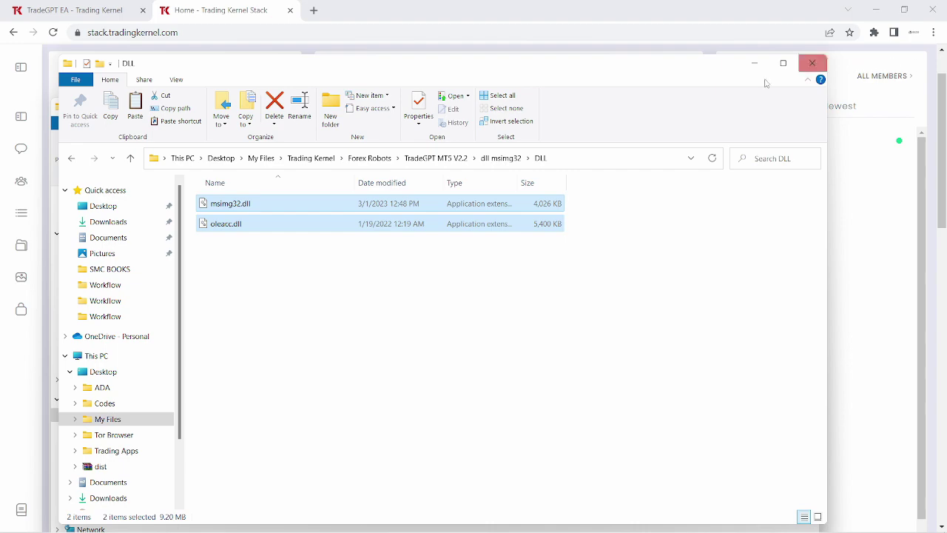
# Step: Paste the copied DLL files into the MT5 3662 folder, replacing the existing msimg32.dll
pyautogui.moveTo(607, 70); pyautogui.dragTo(623, 218)
pyautogui.click(569, 129)
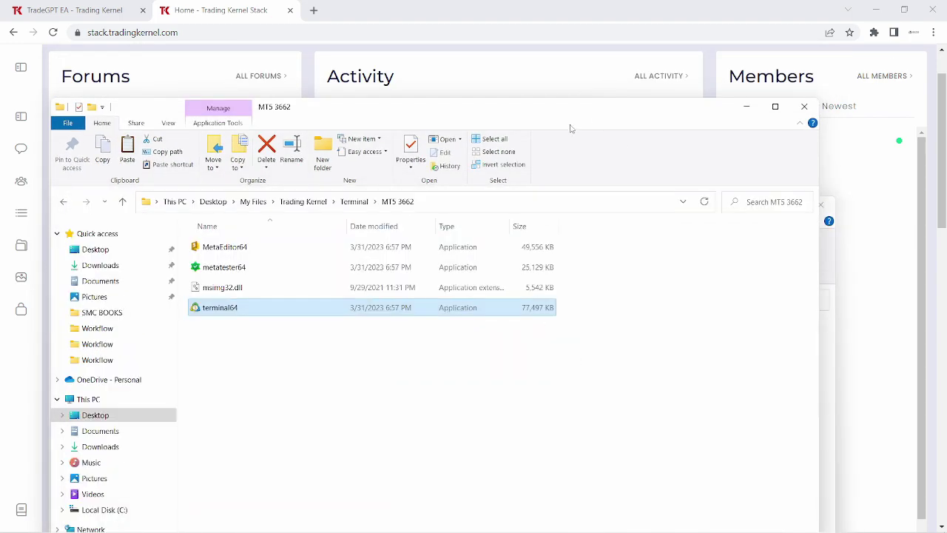
pyautogui.moveTo(492, 122); pyautogui.dragTo(503, 92)
pyautogui.rightClick(245, 318)
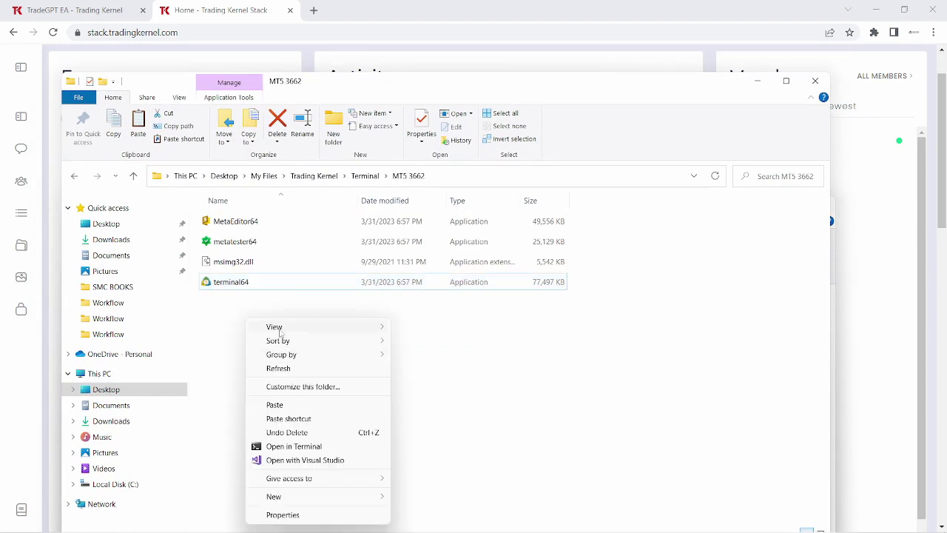
pyautogui.click(292, 403)
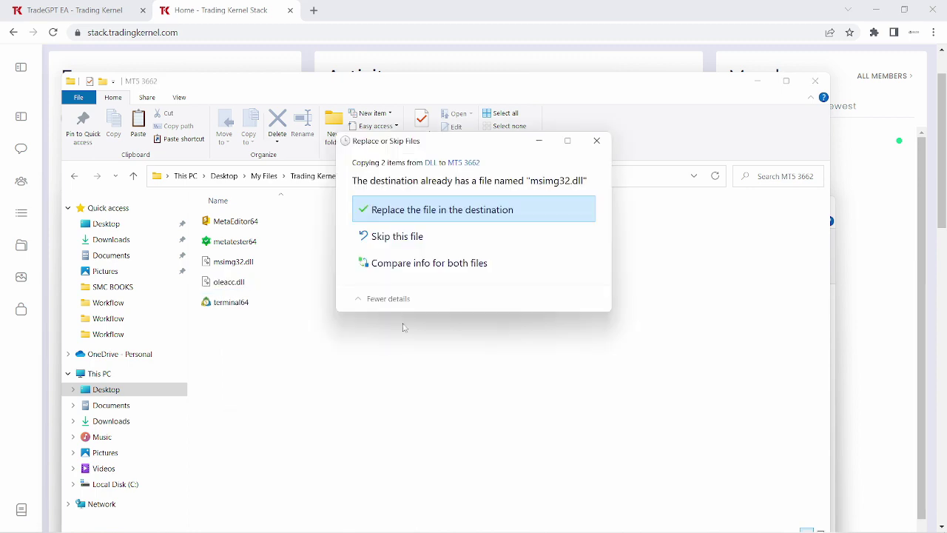
pyautogui.click(433, 210)
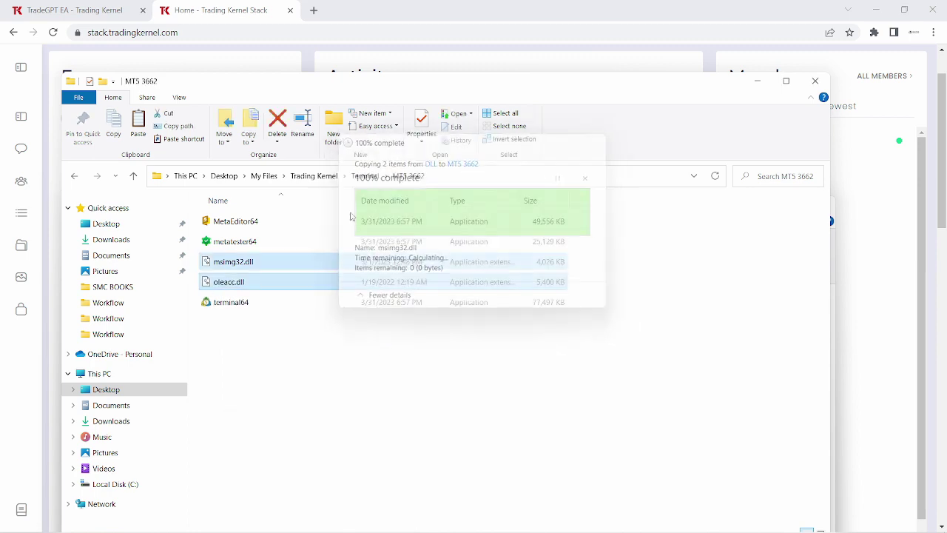
pyautogui.click(295, 346)
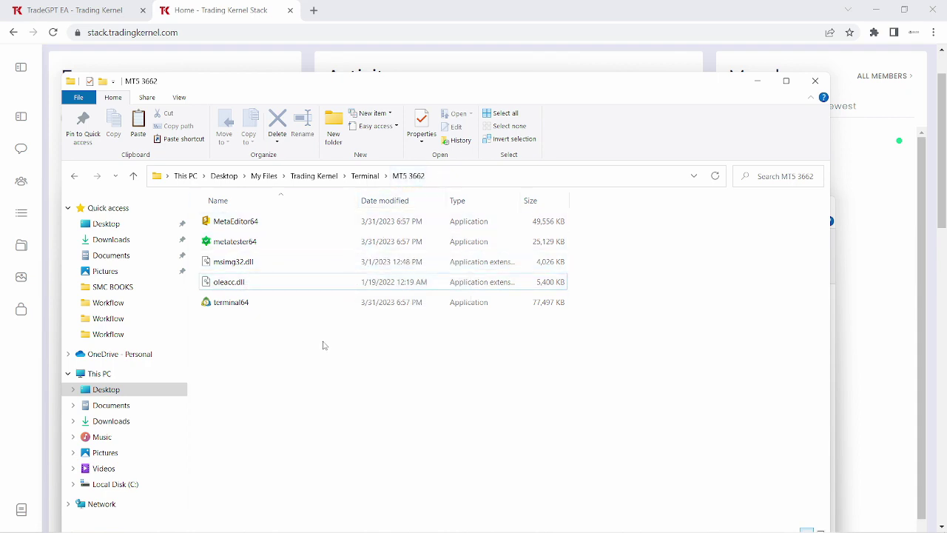
# Step: Copy the TradeGPT 2.0, TradeGPT V2.2 and TradeGPT programs from the Expert folder of TradeGPT MT5 V2.2
pyautogui.moveTo(462, 95); pyautogui.dragTo(477, 32)
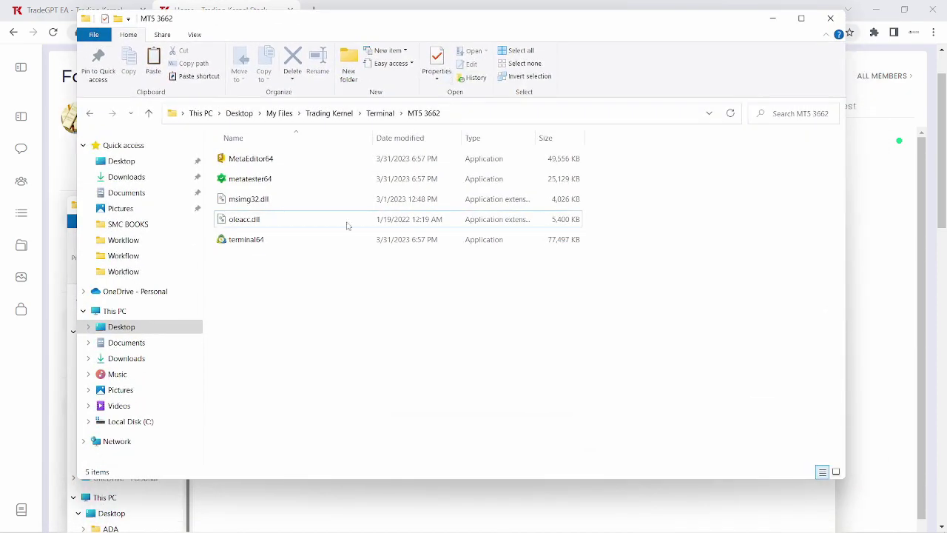
pyautogui.moveTo(395, 518)
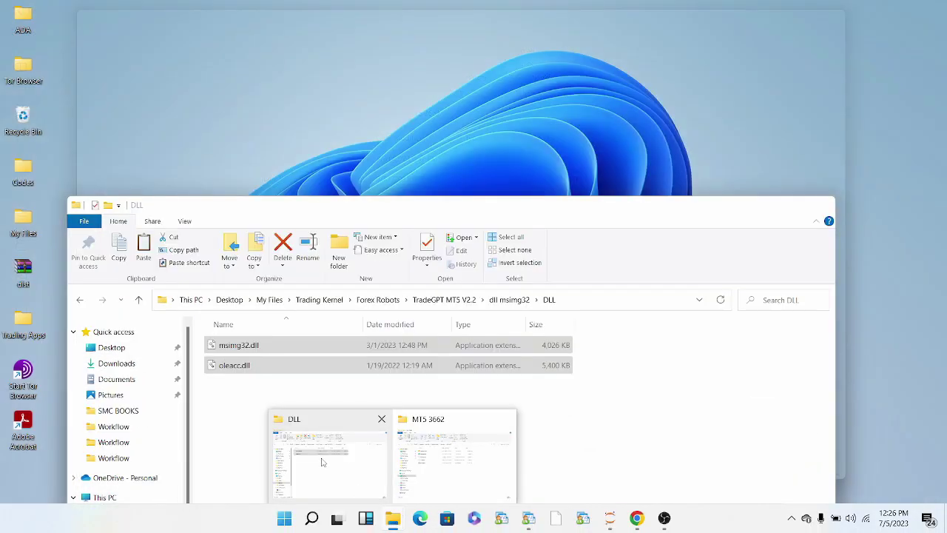
pyautogui.click(323, 460)
pyautogui.click(455, 299)
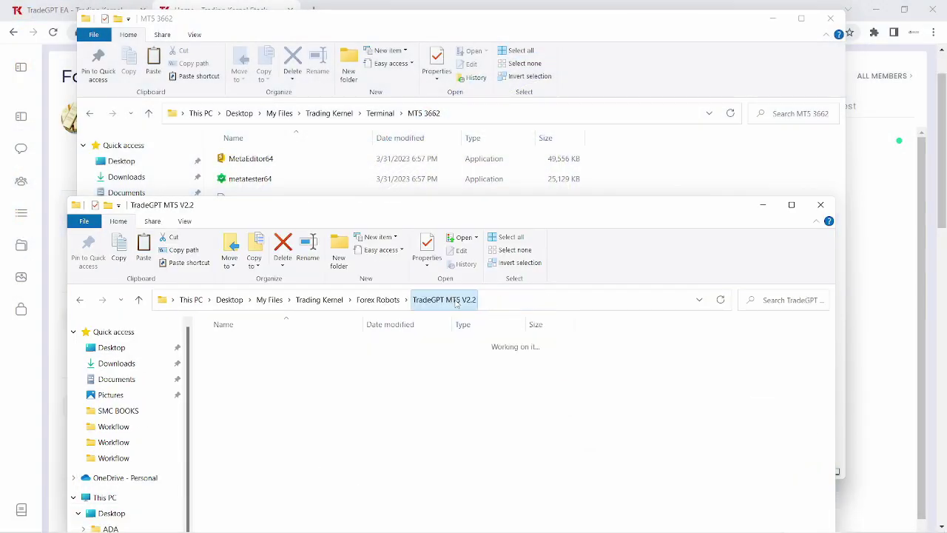
pyautogui.doubleClick(277, 370)
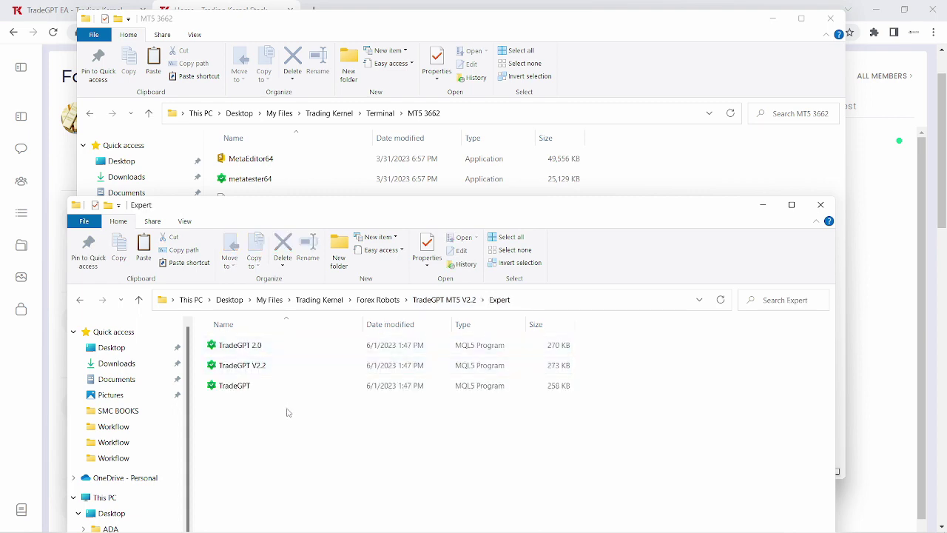
pyautogui.moveTo(285, 407); pyautogui.dragTo(276, 348)
pyautogui.rightClick(276, 348)
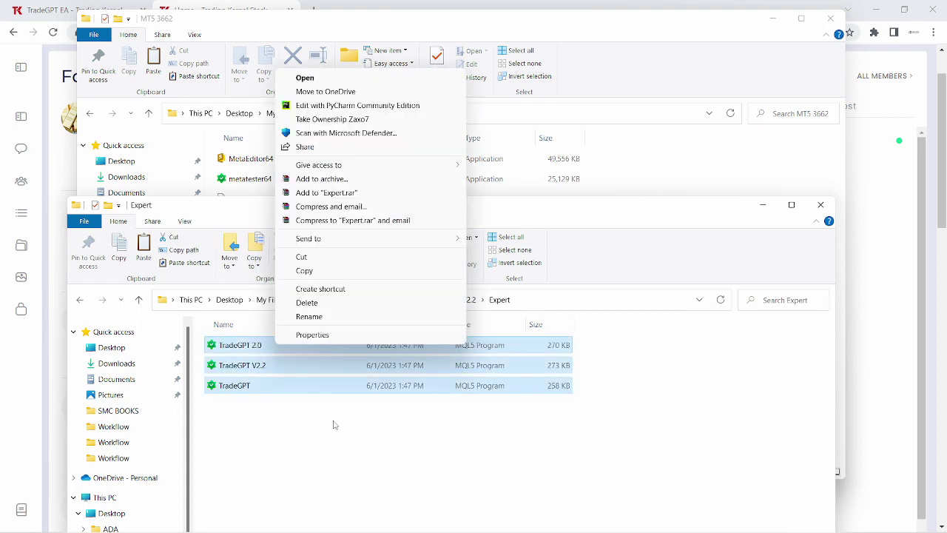
pyautogui.click(328, 272)
# Step: Launch terminal64 from the MT5 3662 folder and open the terminal's data folder
pyautogui.click(591, 37)
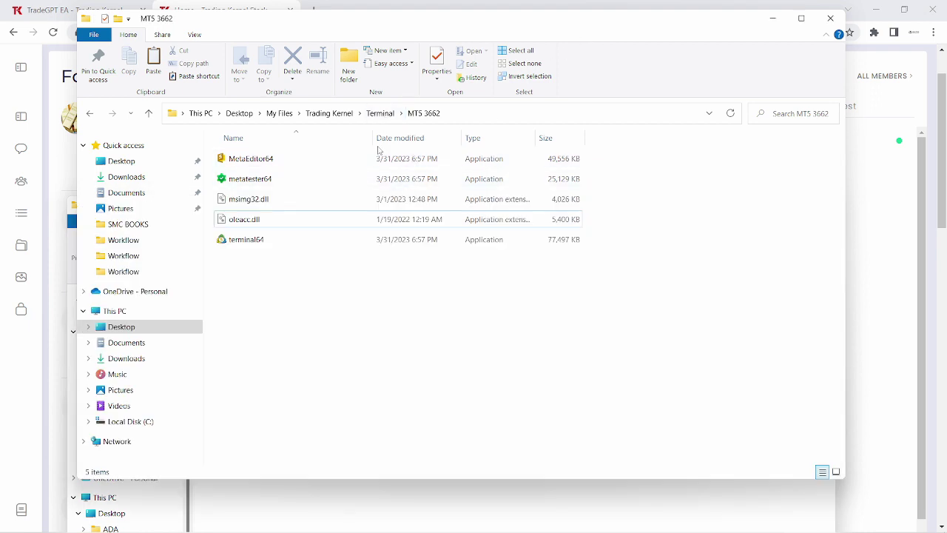
pyautogui.doubleClick(309, 249)
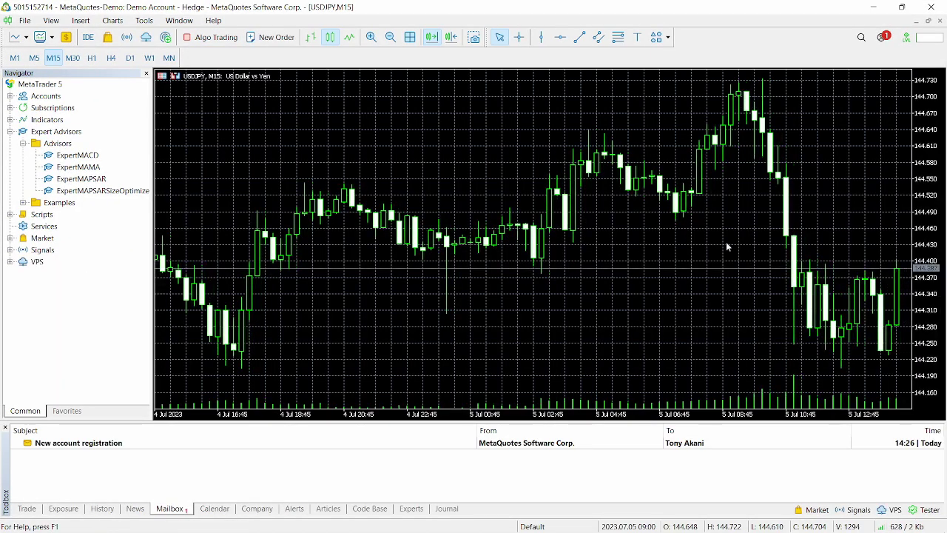
pyautogui.click(25, 20)
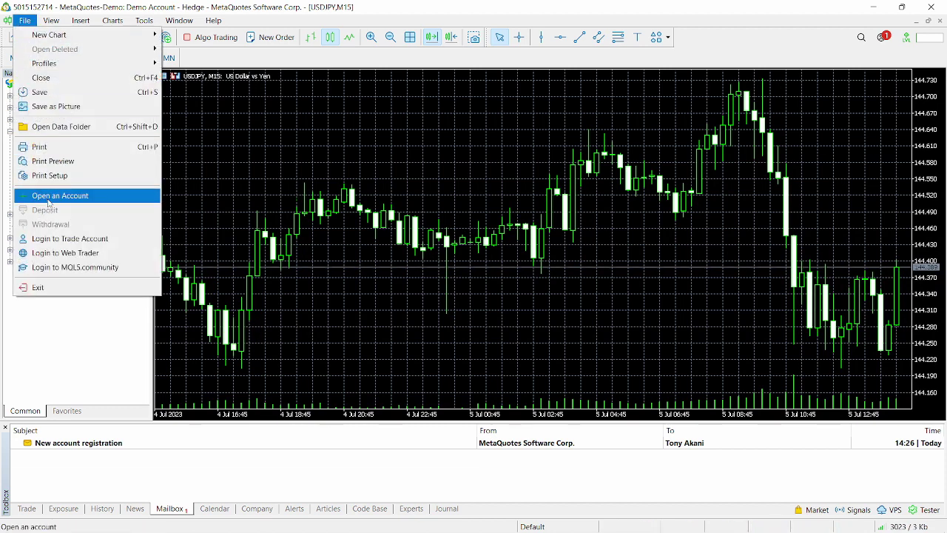
pyautogui.click(57, 128)
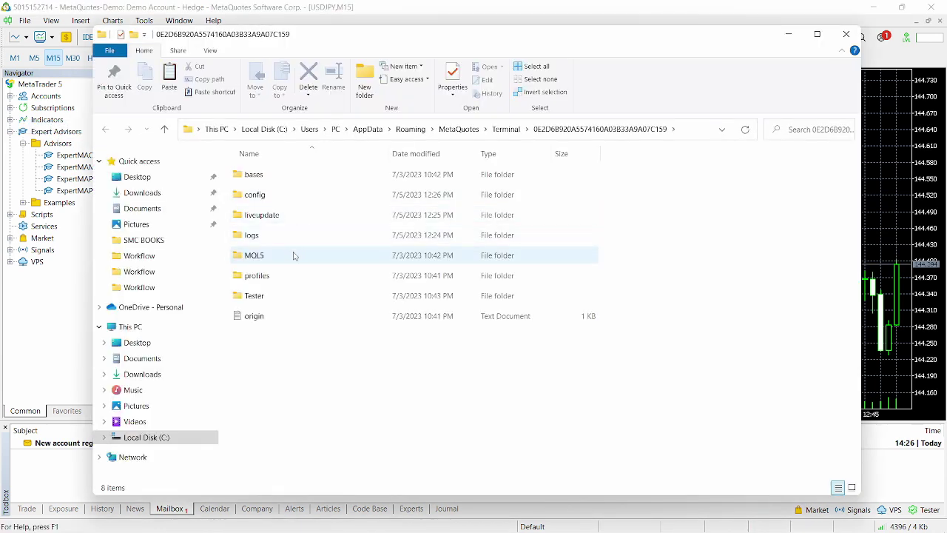
# Step: Paste the three TradeGPT programs into the data folder's MQL5 > Experts > Advisors folder and close the folder window
pyautogui.doubleClick(294, 256)
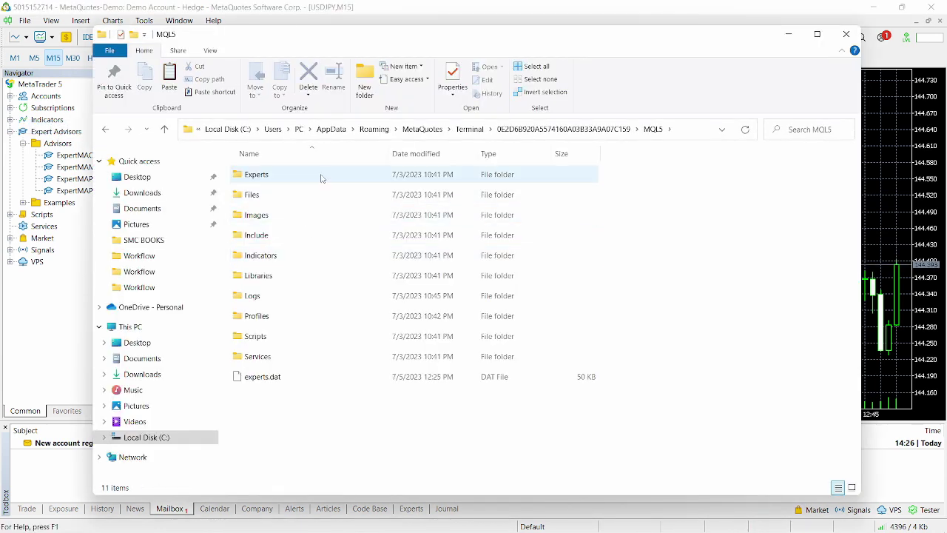
pyautogui.doubleClick(321, 178)
pyautogui.rightClick(290, 241)
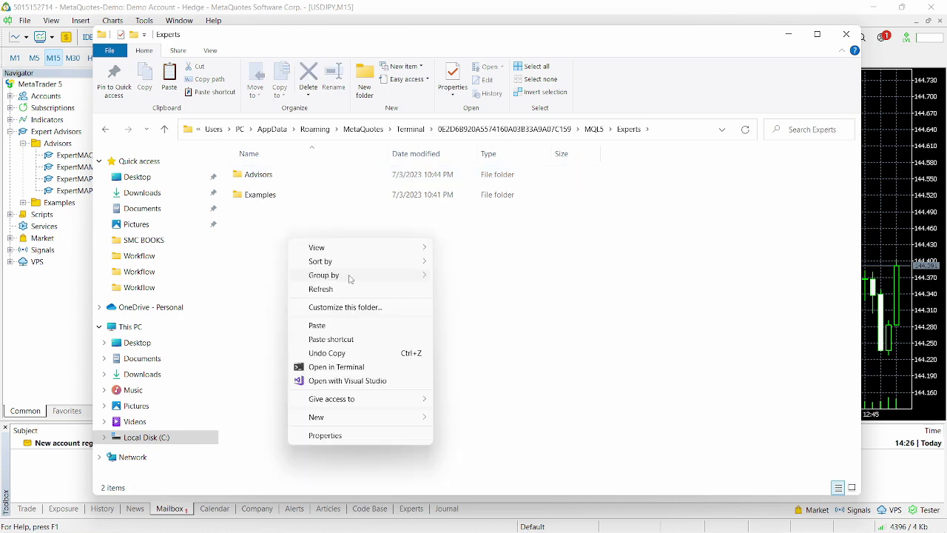
pyautogui.doubleClick(281, 173)
pyautogui.rightClick(260, 444)
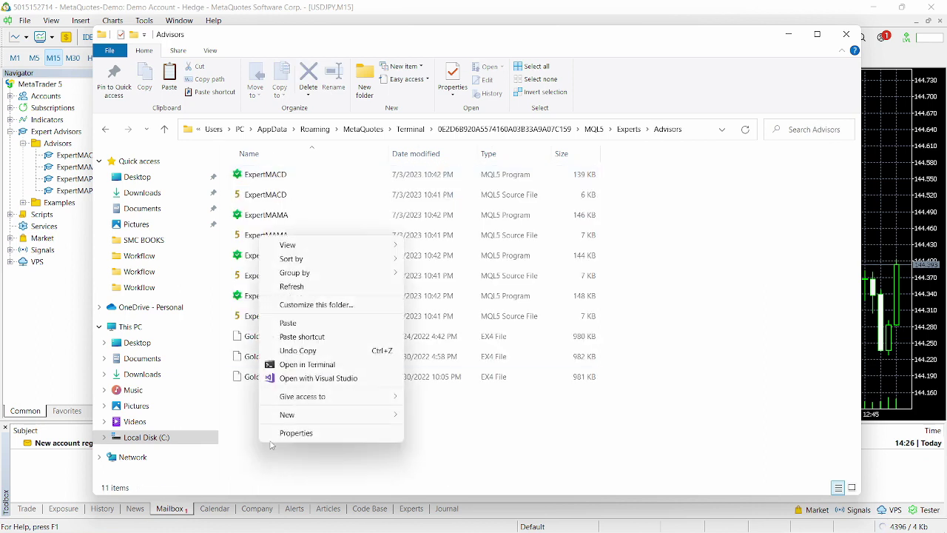
pyautogui.click(299, 326)
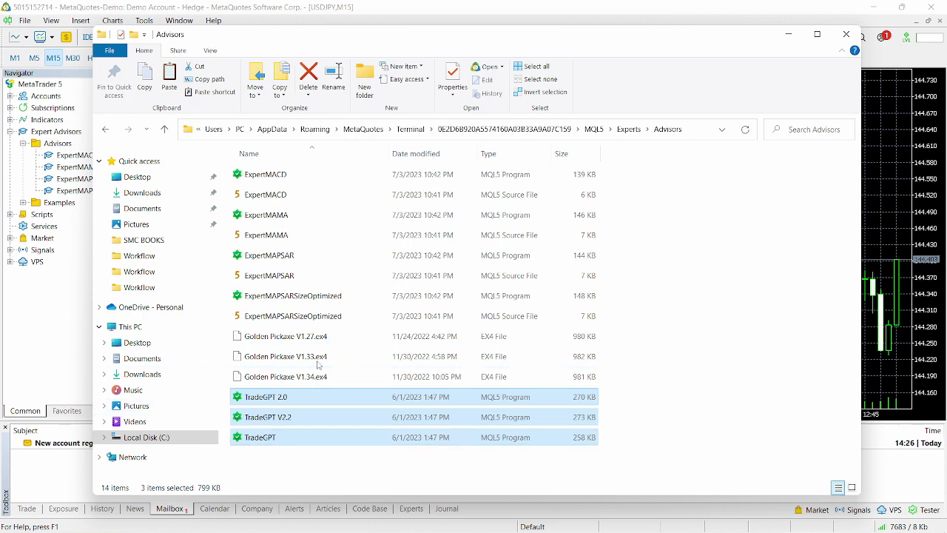
pyautogui.click(846, 34)
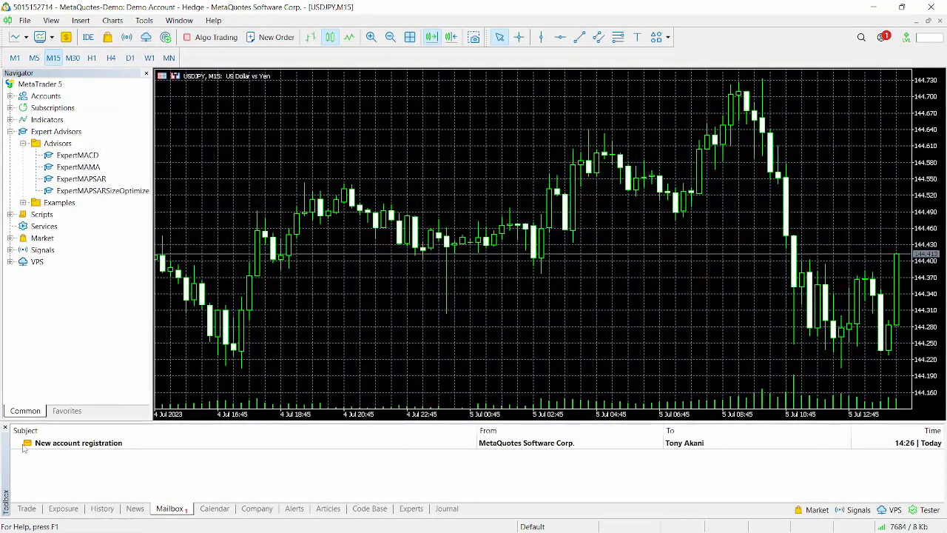
# Step: Hide the Toolbox and refresh the Navigator's list of expert advisors
pyautogui.click(6, 428)
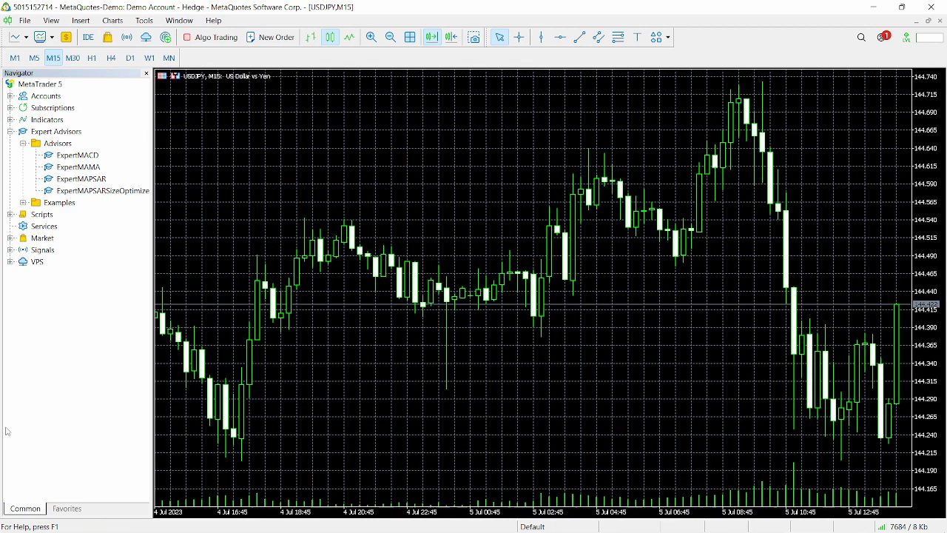
pyautogui.rightClick(20, 179)
pyautogui.click(68, 249)
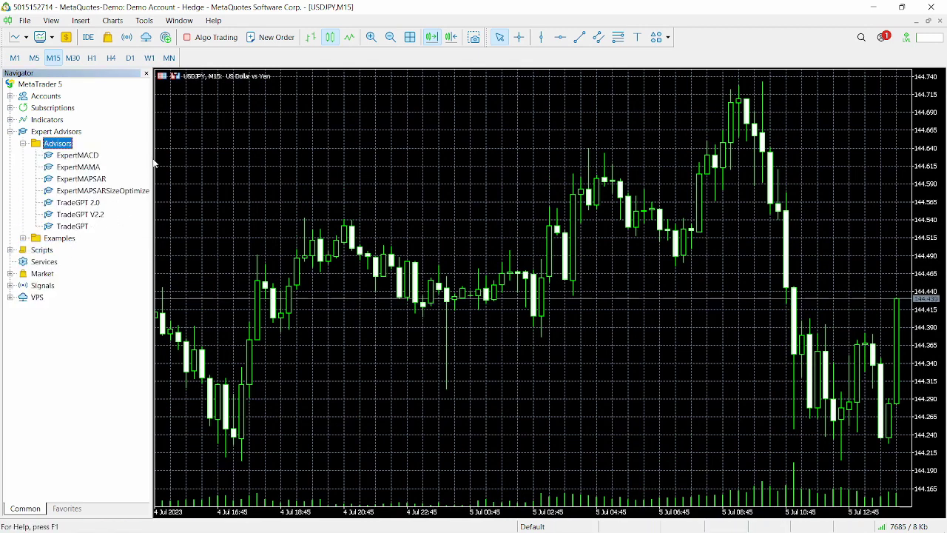
# Step: Close the USDJPY chart, open a maximized EURUSD chart from Market Watch on the M1 timeframe, and hide Market Watch
pyautogui.click(936, 23)
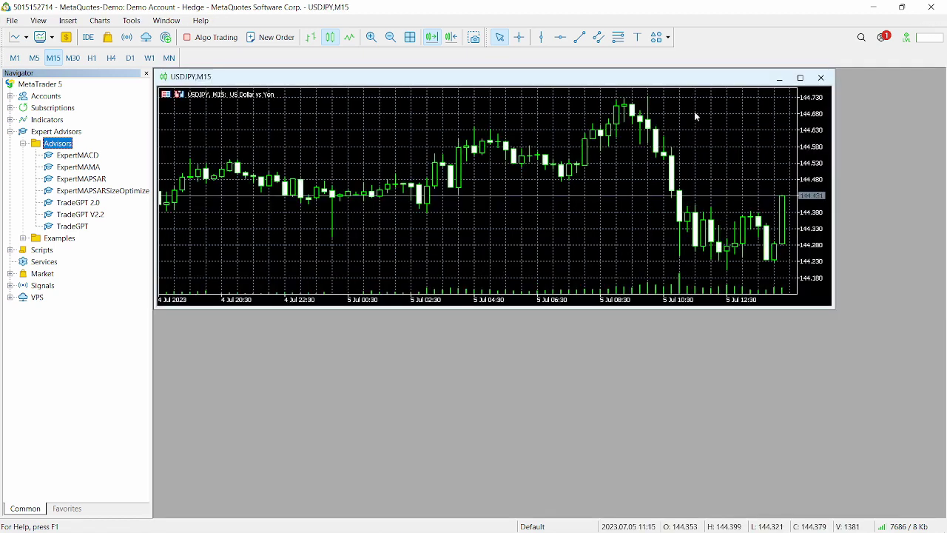
pyautogui.click(821, 78)
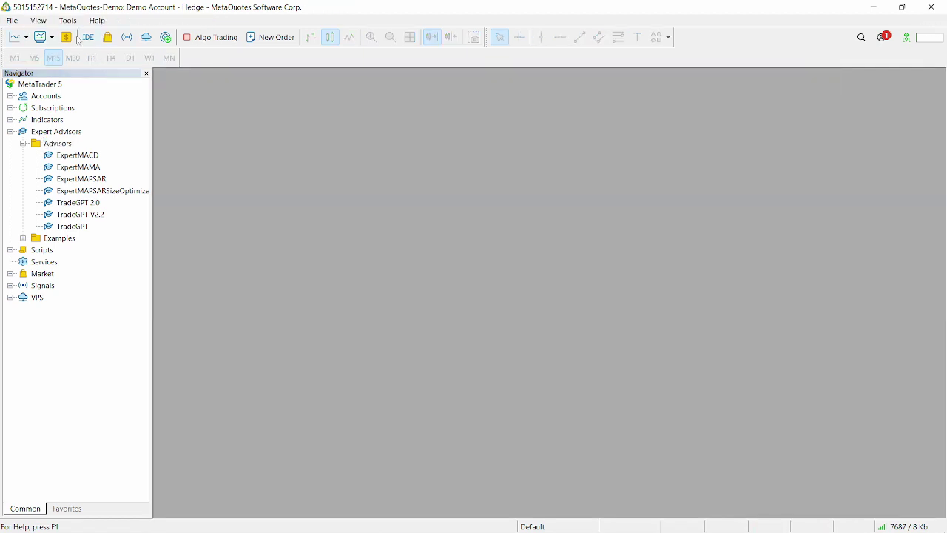
pyautogui.click(38, 20)
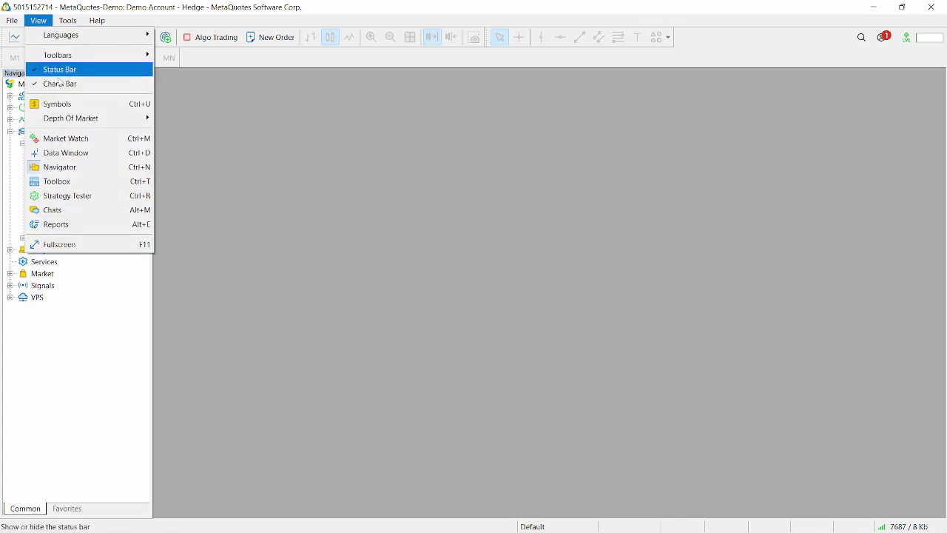
pyautogui.click(65, 142)
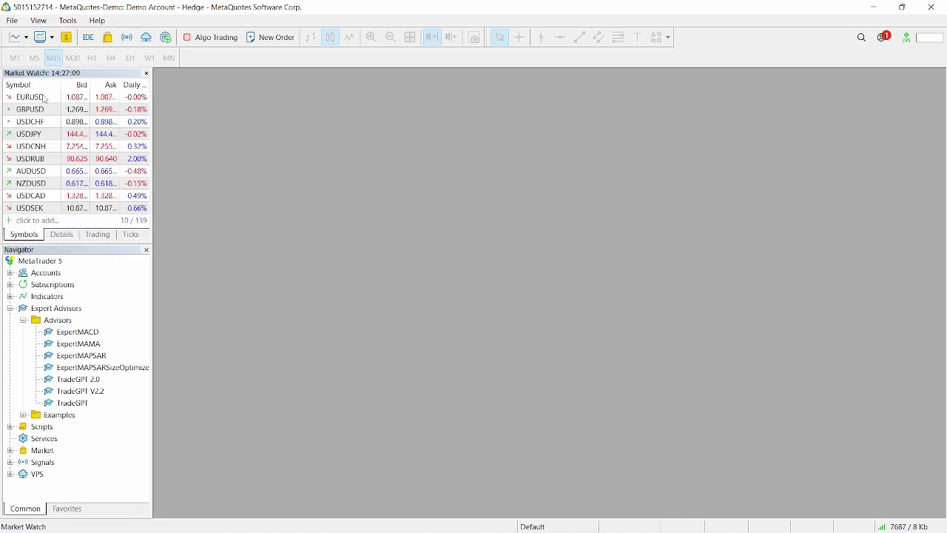
pyautogui.moveTo(46, 101); pyautogui.dragTo(553, 178)
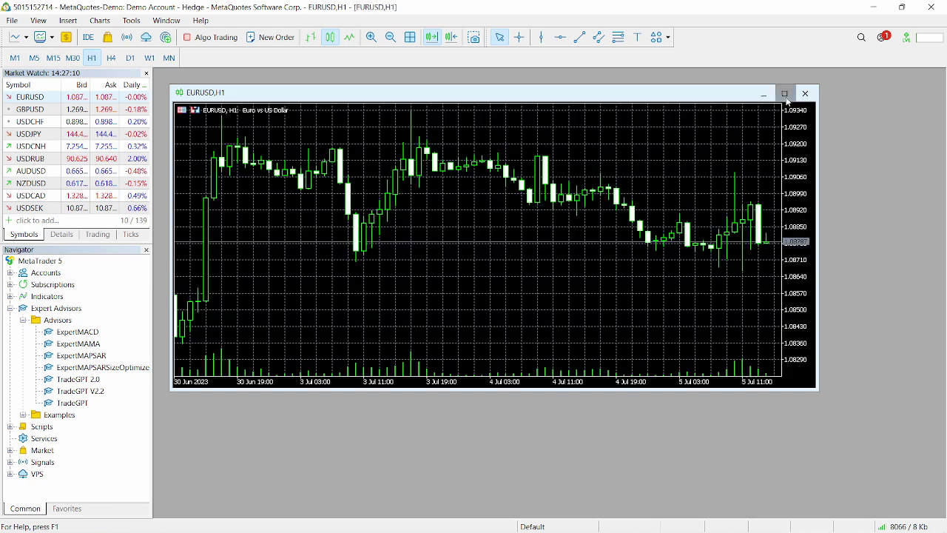
pyautogui.click(785, 93)
pyautogui.click(15, 58)
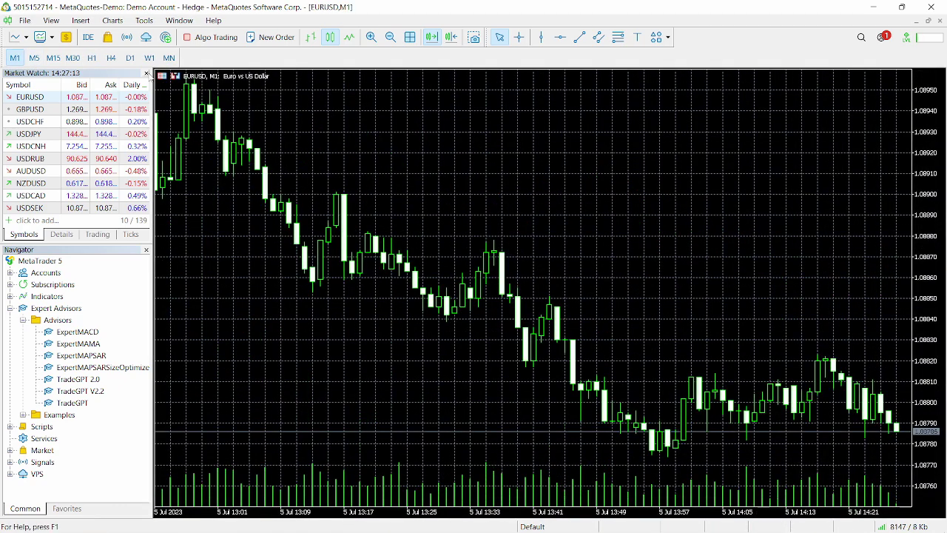
pyautogui.click(146, 73)
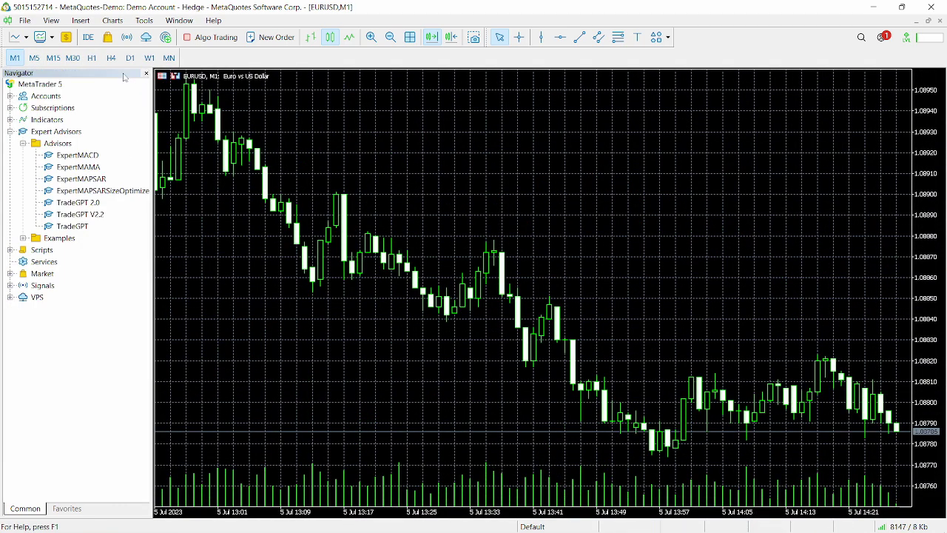
# Step: Allow algorithmic trading with all its disable conditions off in the Expert Advisors options, and toggle Algo Trading off and back on
pyautogui.click(144, 20)
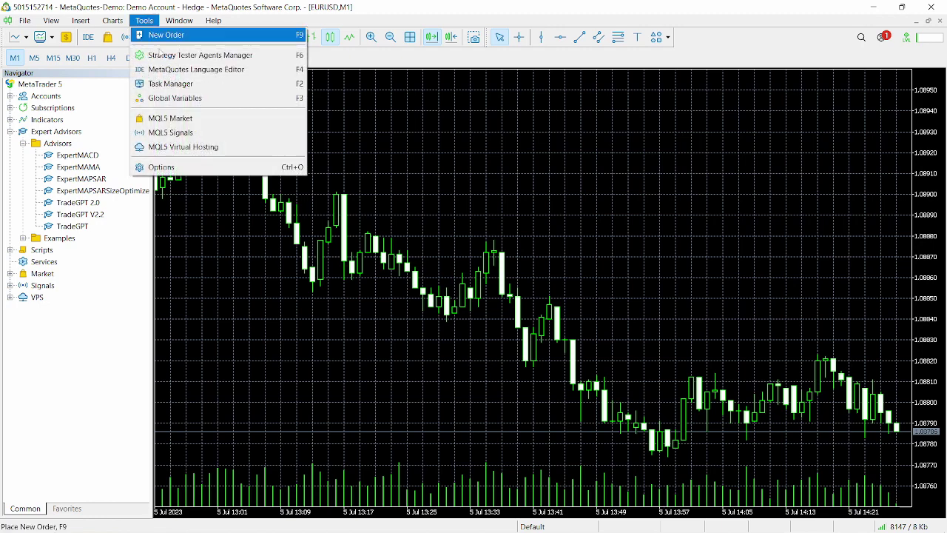
pyautogui.click(180, 167)
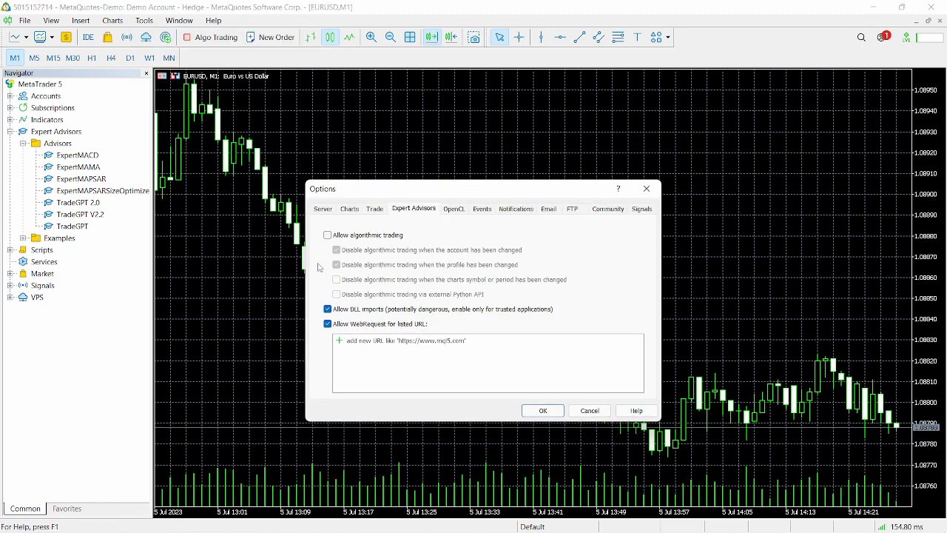
pyautogui.click(328, 235)
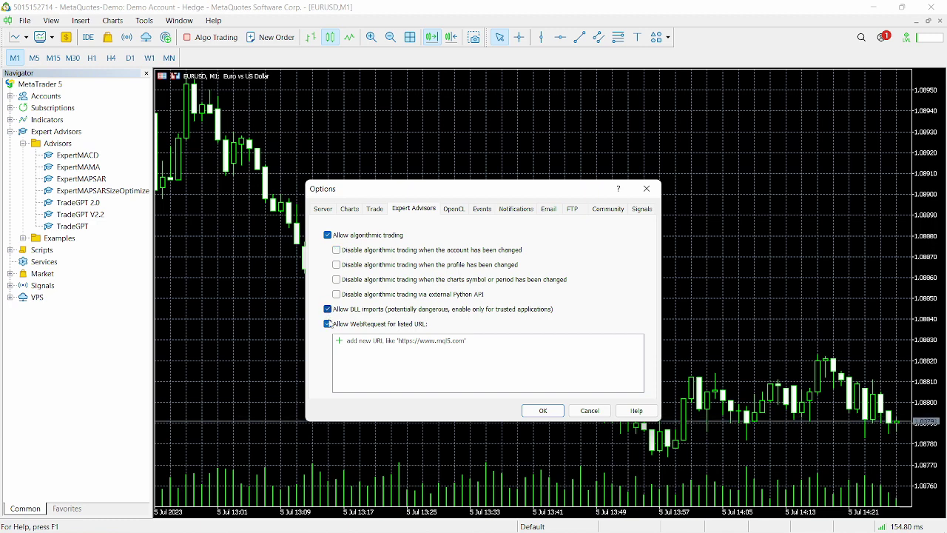
pyautogui.click(542, 410)
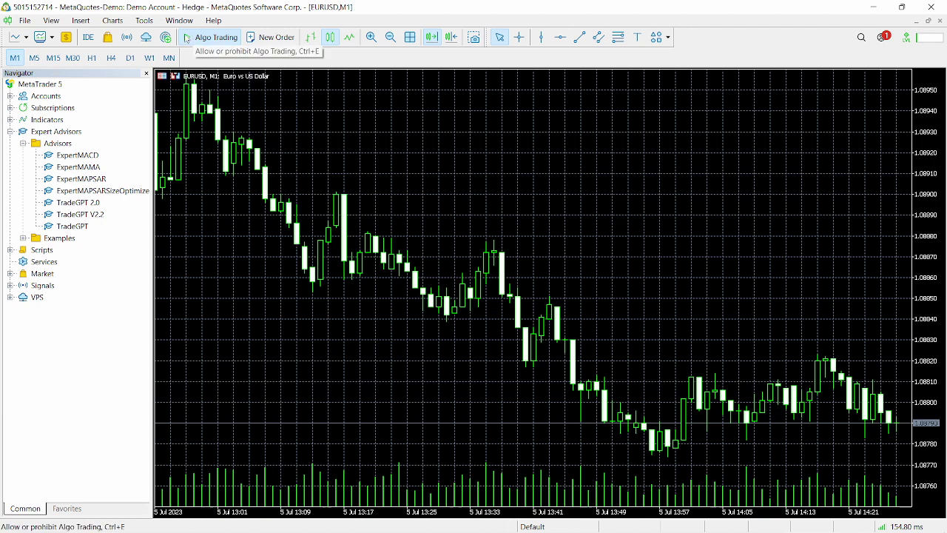
pyautogui.click(187, 38)
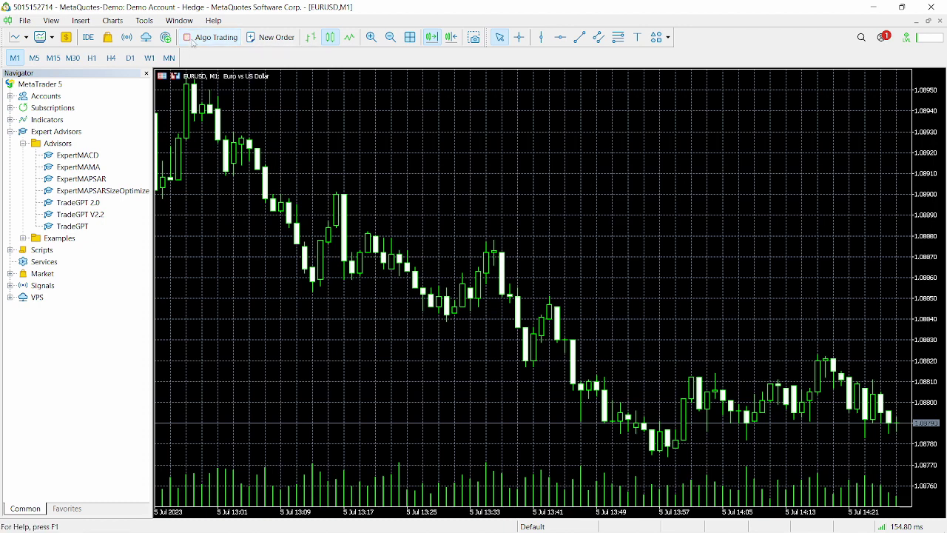
pyautogui.click(196, 38)
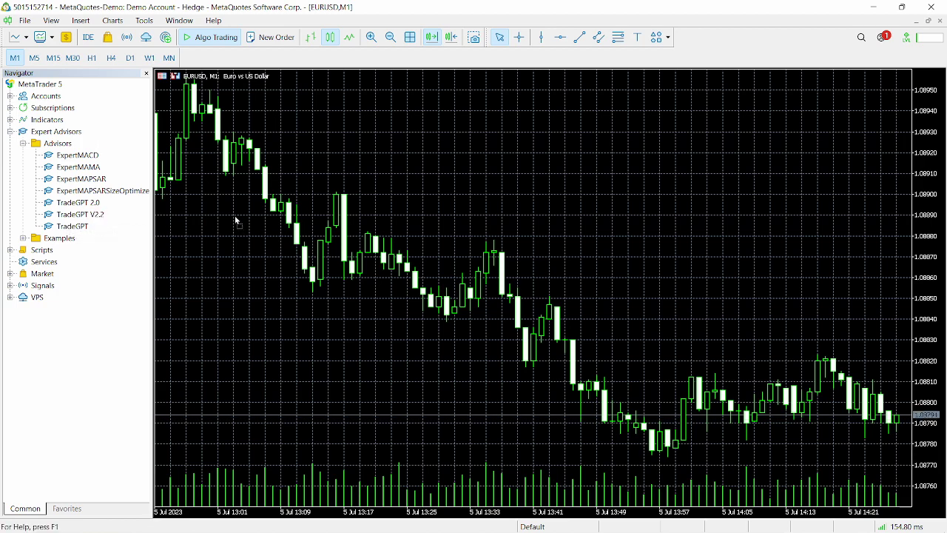
# Step: Attach the TradeGPT V2.2 expert advisor to the EURUSD chart with its default settings after reviewing its inputs, and hide the Navigator
pyautogui.moveTo(236, 220); pyautogui.dragTo(237, 221)
pyautogui.moveTo(456, 219); pyautogui.dragTo(454, 134)
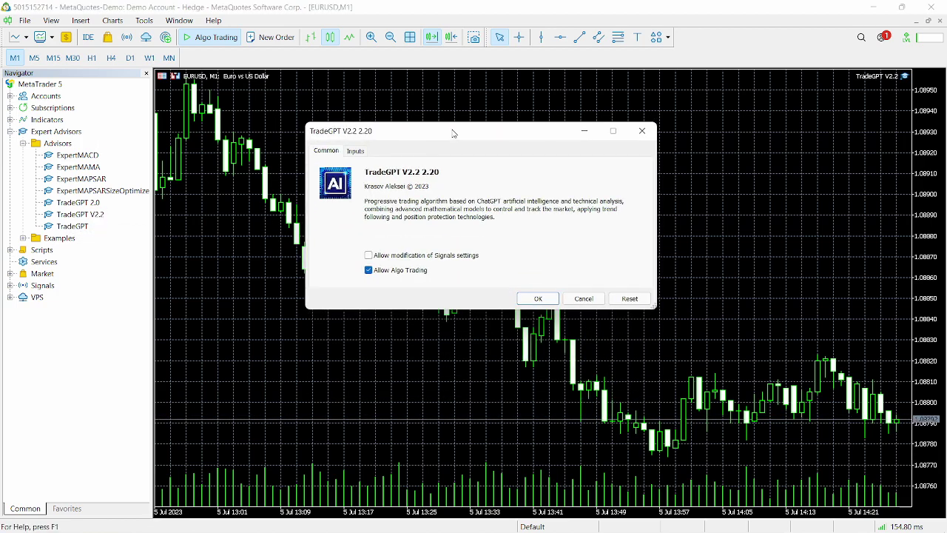
pyautogui.click(356, 151)
pyautogui.click(324, 152)
pyautogui.click(356, 152)
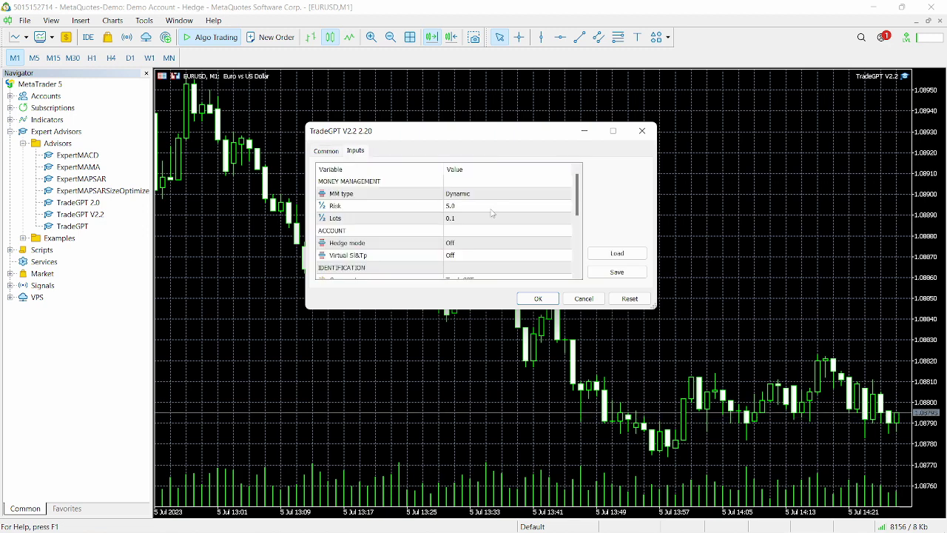
pyautogui.scroll(-4, 492, 213)
pyautogui.scroll(4, 490, 211)
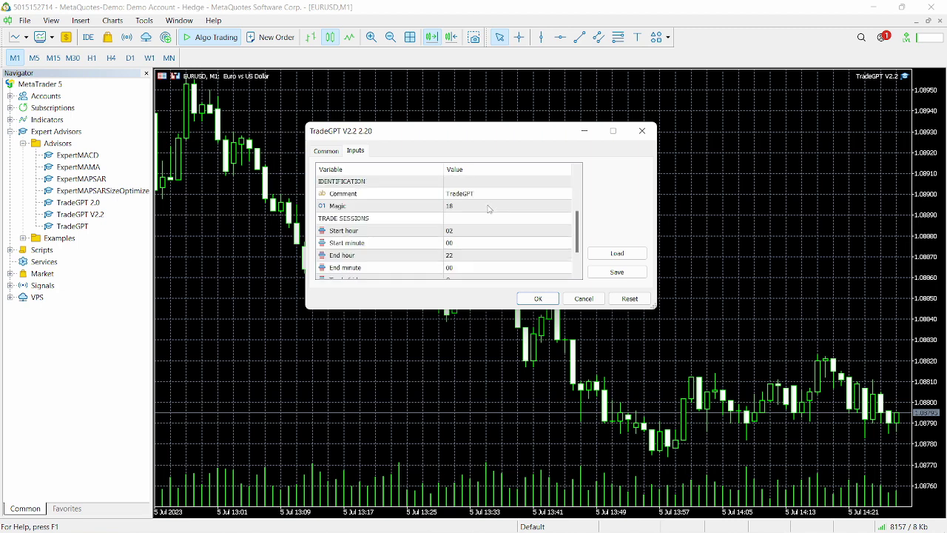
pyautogui.click(535, 296)
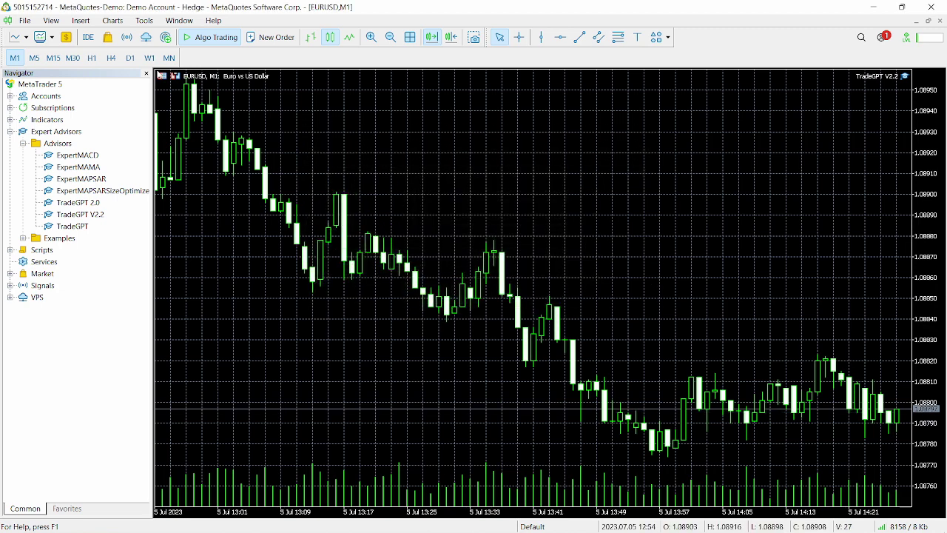
pyautogui.click(147, 73)
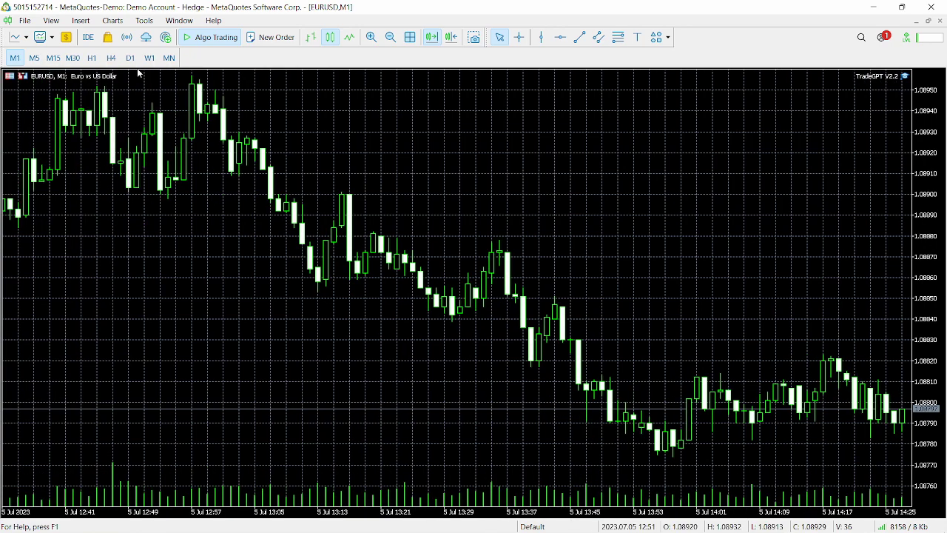
# Step: Check the Experts log in an enlarged Toolbox for the TradeGPT V2.2 start messages, and hide the Toolbox again
pyautogui.click(44, 20)
pyautogui.click(81, 185)
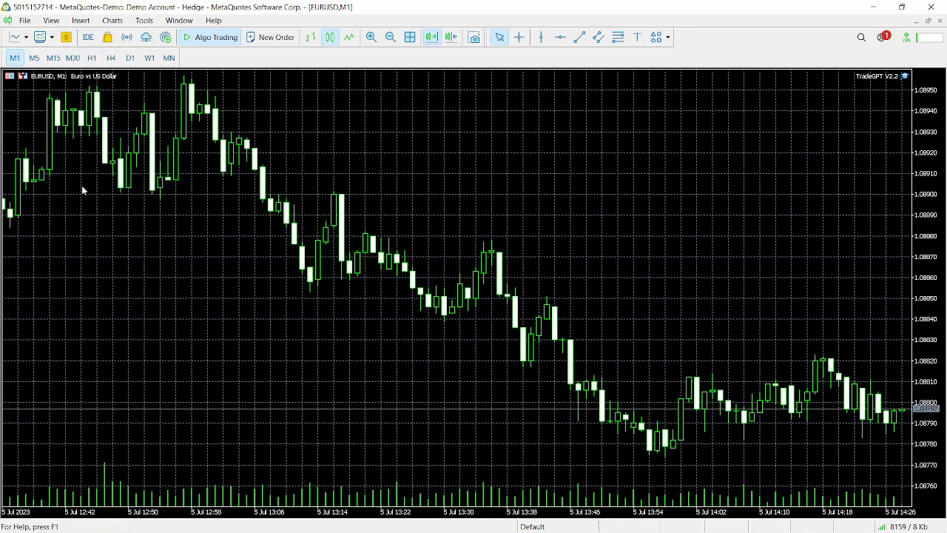
pyautogui.click(410, 508)
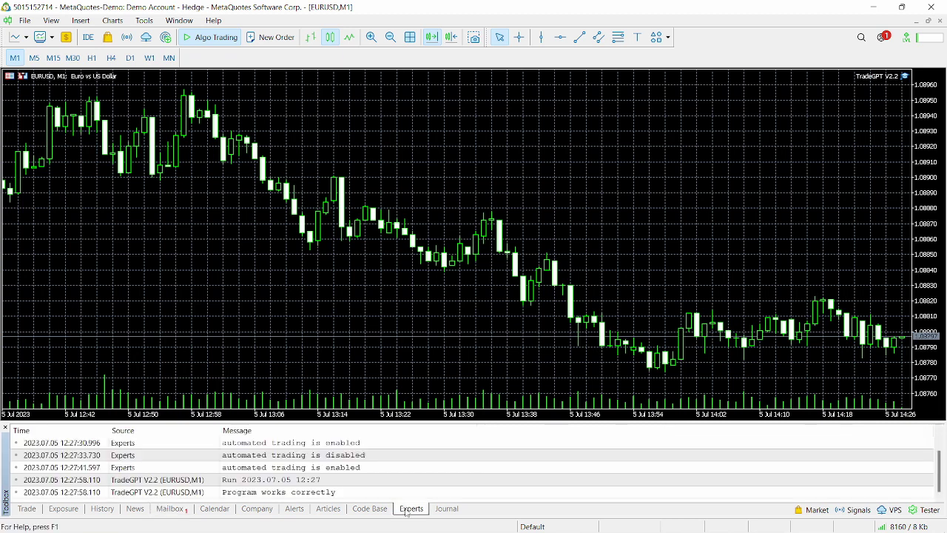
pyautogui.moveTo(430, 424); pyautogui.dragTo(425, 360)
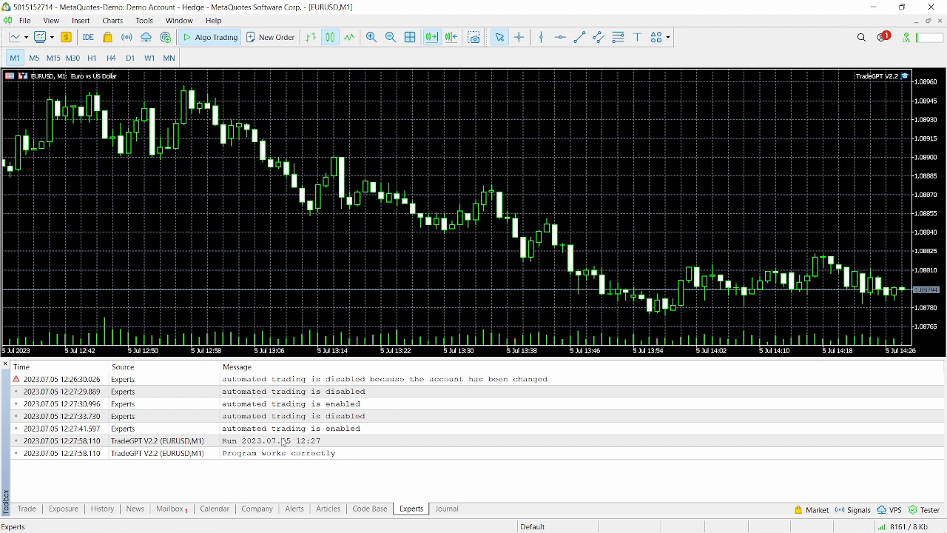
pyautogui.click(5, 365)
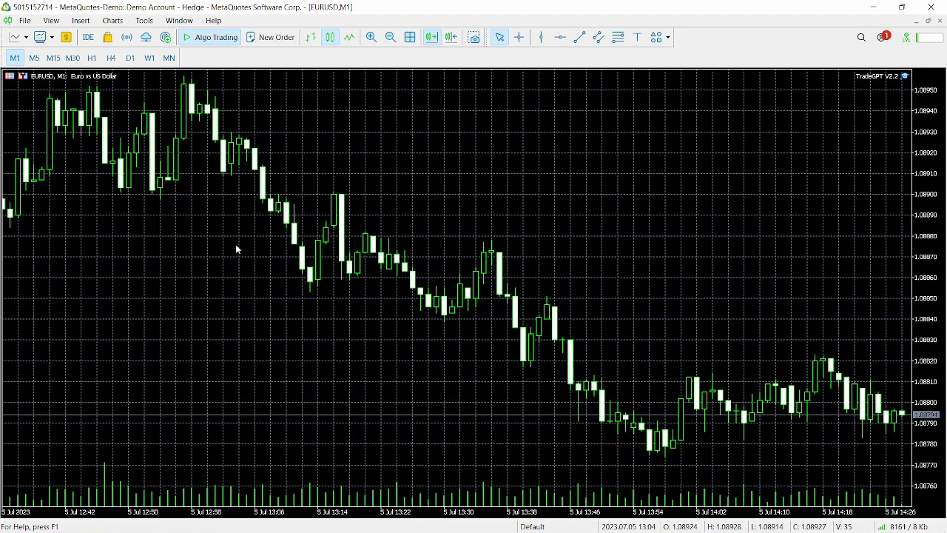
# Step: Open the properties of TradeGPT V2.2 from the chart's expert list, enlarge the window and set Start hour to 00
pyautogui.rightClick(235, 246)
pyautogui.click(302, 196)
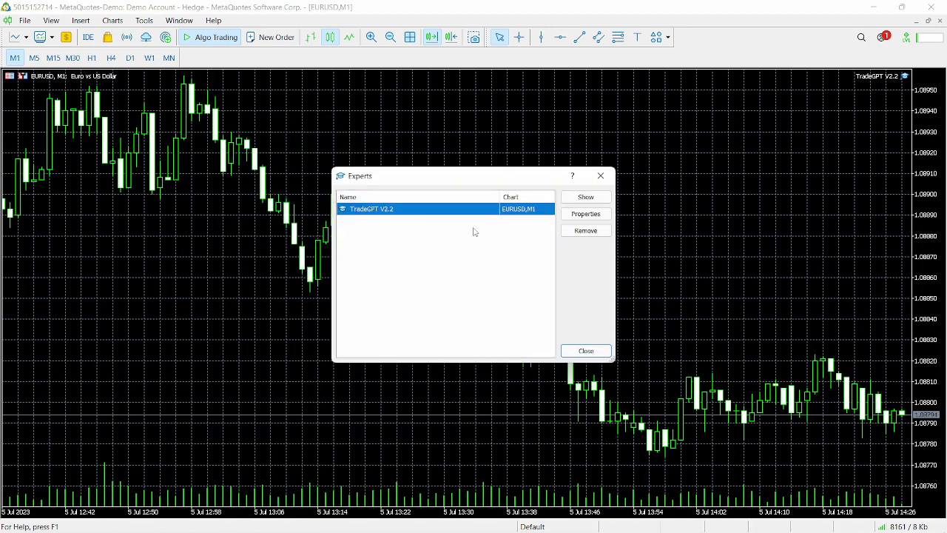
pyautogui.click(592, 213)
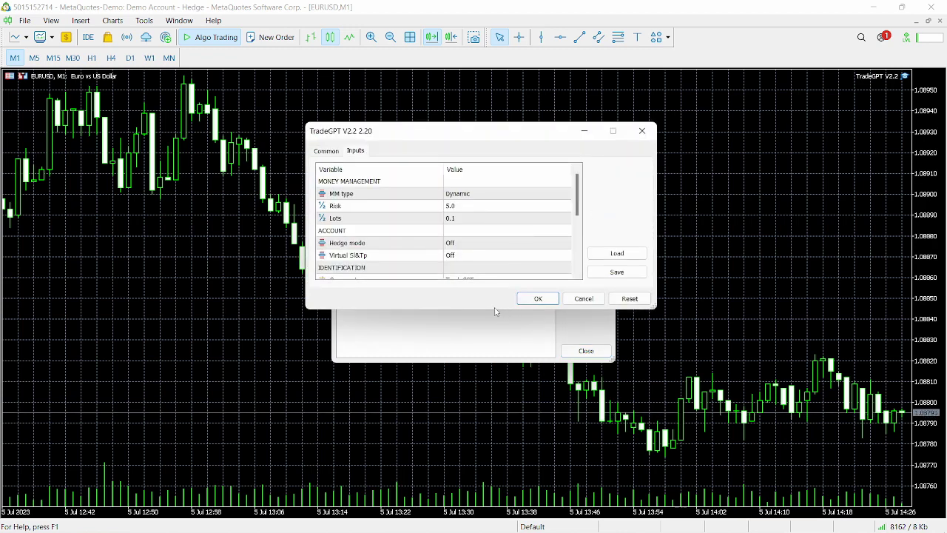
pyautogui.moveTo(497, 311); pyautogui.dragTo(497, 460)
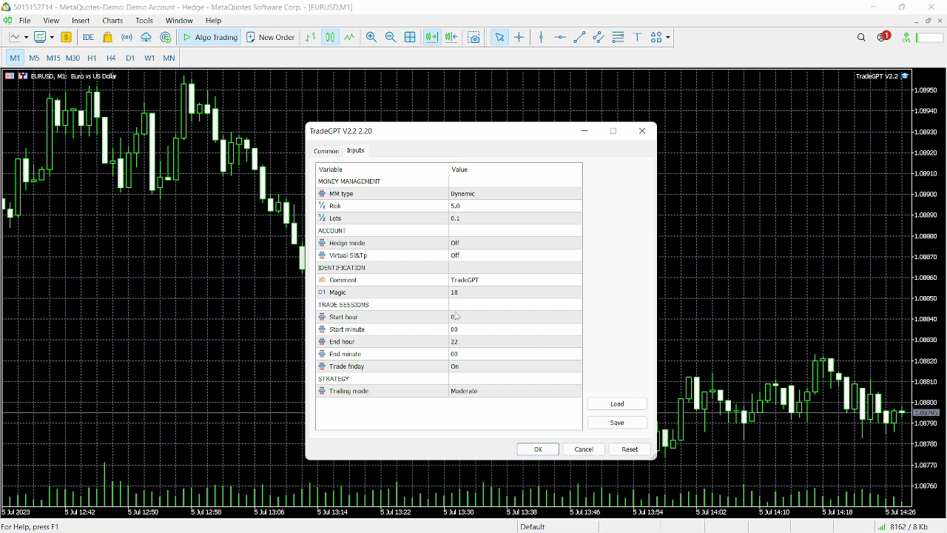
pyautogui.click(455, 316)
pyautogui.click(456, 317)
pyautogui.click(457, 317)
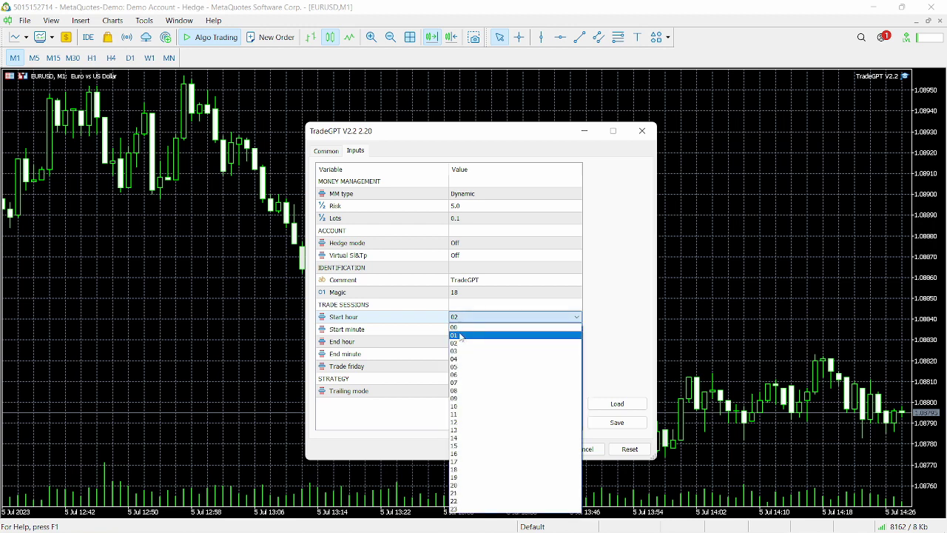
pyautogui.click(460, 327)
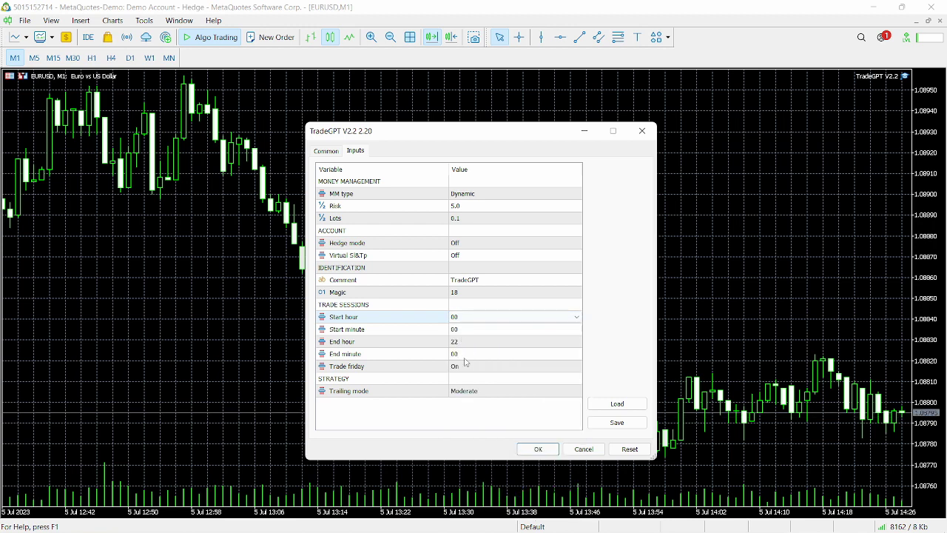
# Step: Set End hour to 23, dismissing the LiveUpdate prompt, and apply the TradeGPT V2.2 properties and close the expert list
pyautogui.click(465, 343)
pyautogui.click(466, 343)
pyautogui.click(466, 343)
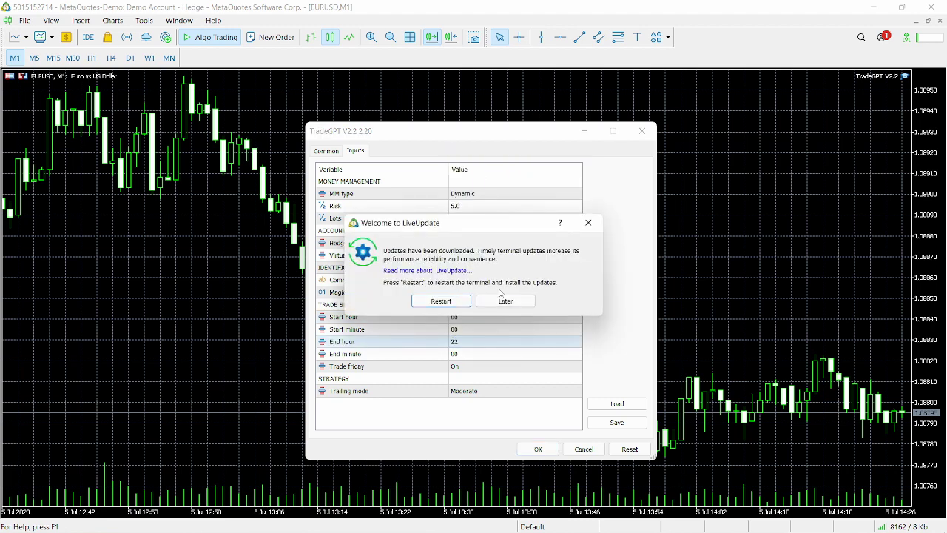
pyautogui.click(588, 222)
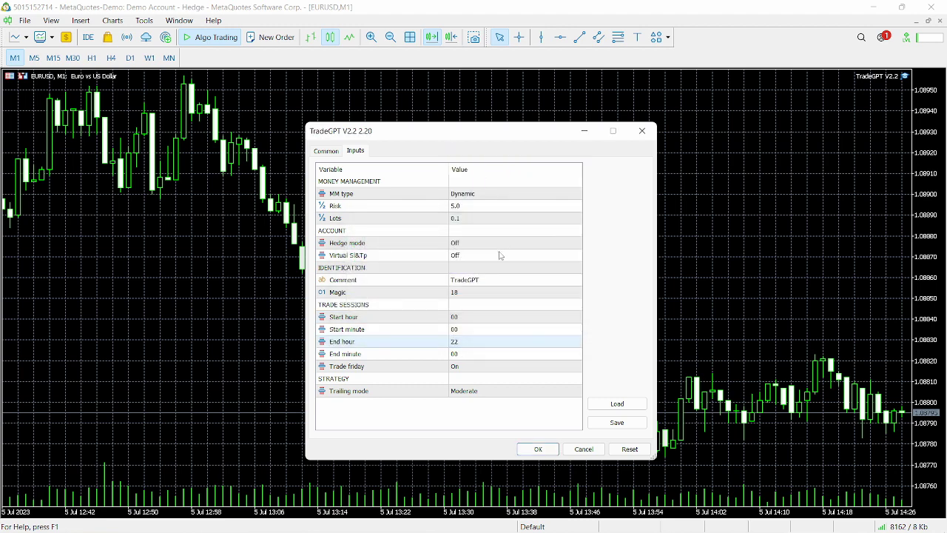
pyautogui.click(468, 346)
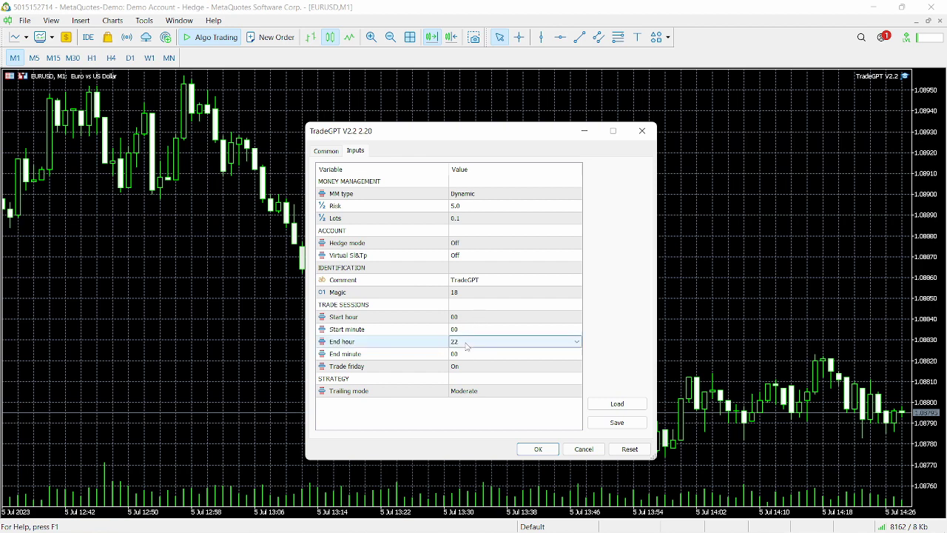
pyautogui.click(468, 346)
pyautogui.click(472, 332)
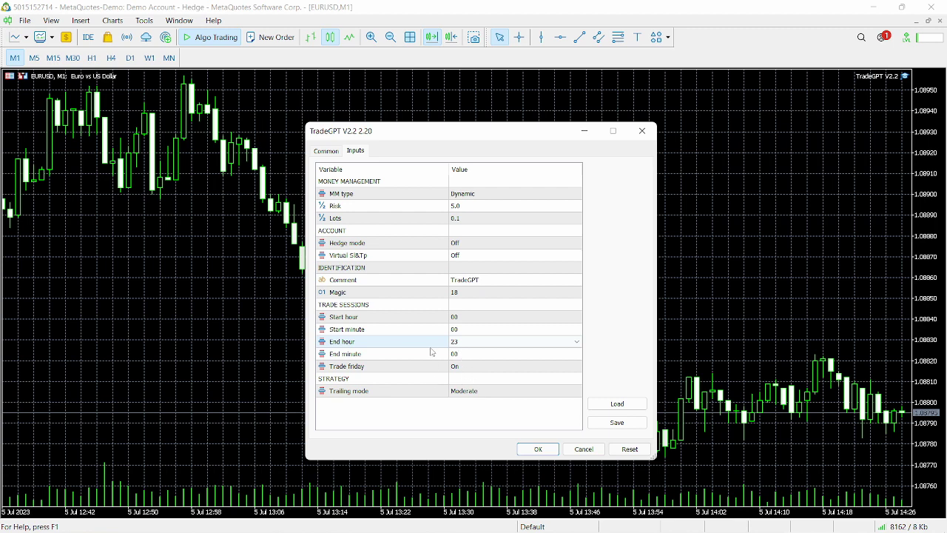
pyautogui.click(538, 446)
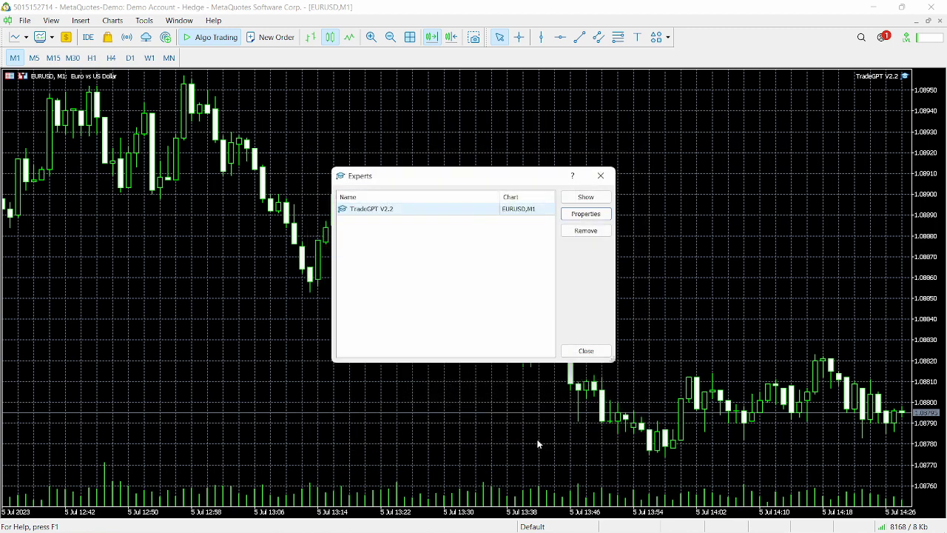
pyautogui.click(601, 178)
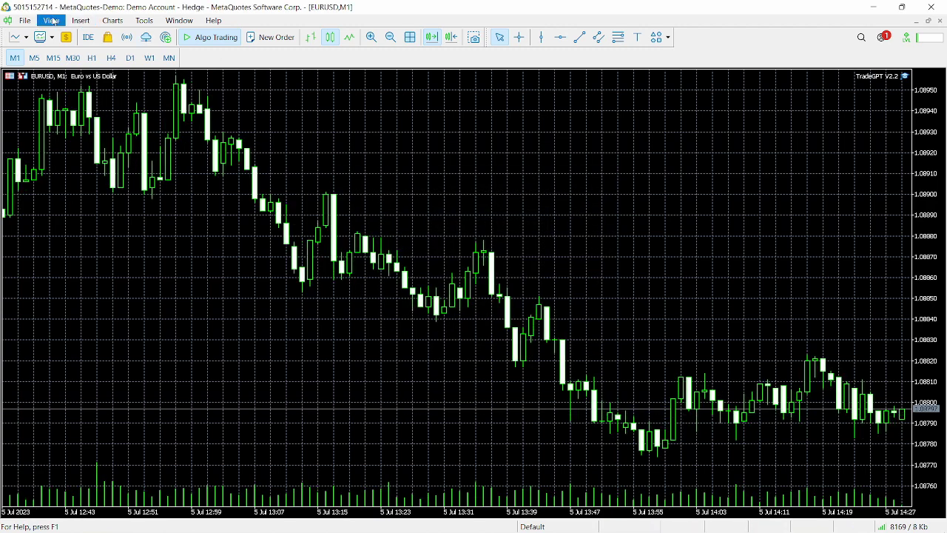
# Step: Open an enlarged Strategy Tester with a Visualize test and choose Advisors\TradeGPT V2.2.ex5 as its expert
pyautogui.click(52, 20)
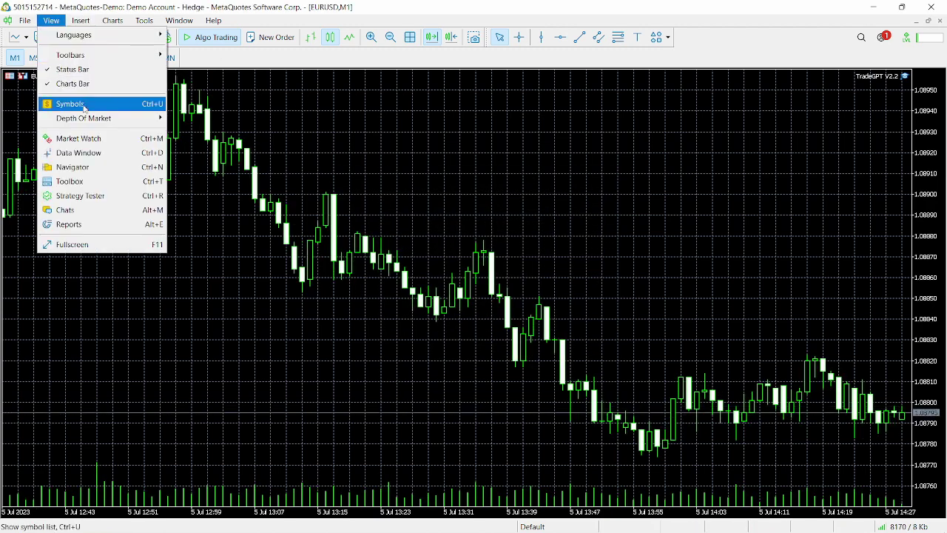
pyautogui.click(77, 195)
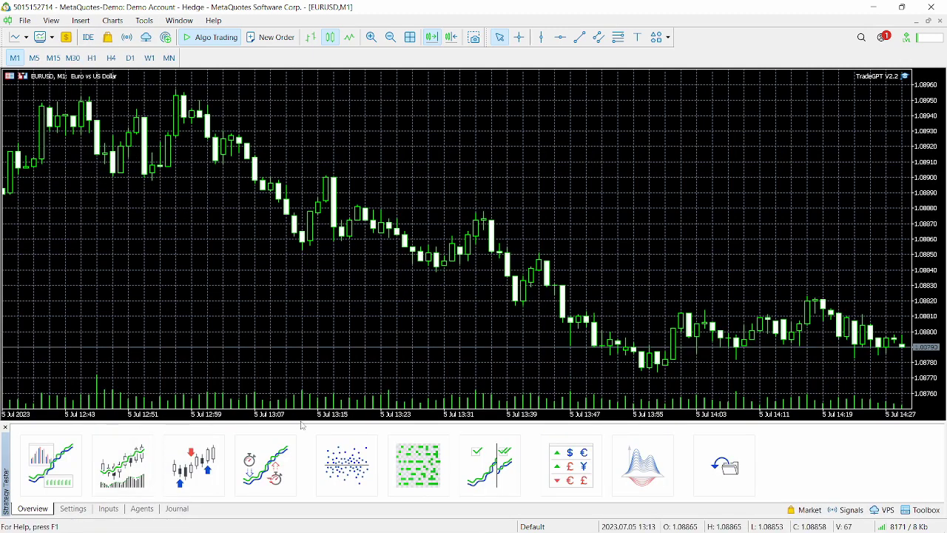
pyautogui.moveTo(300, 414); pyautogui.dragTo(300, 354)
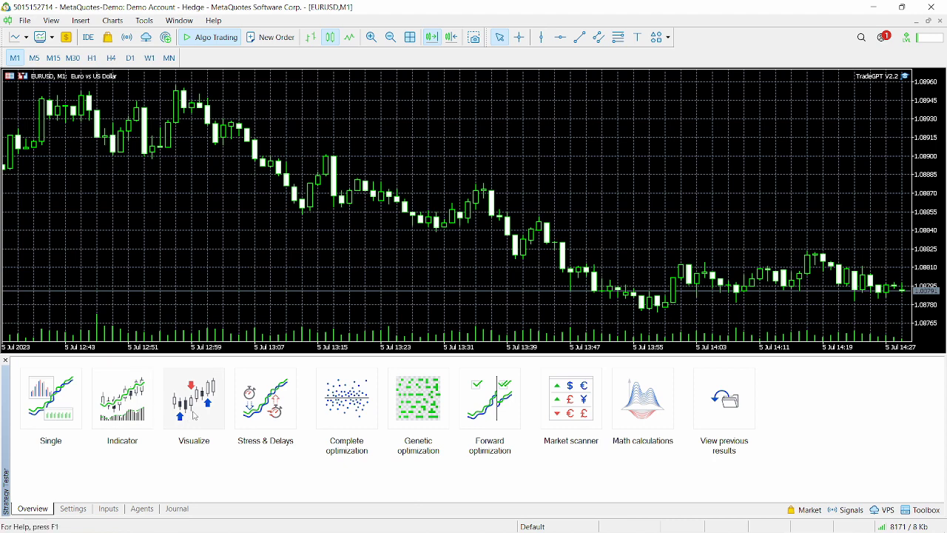
pyautogui.click(191, 414)
pyautogui.click(412, 368)
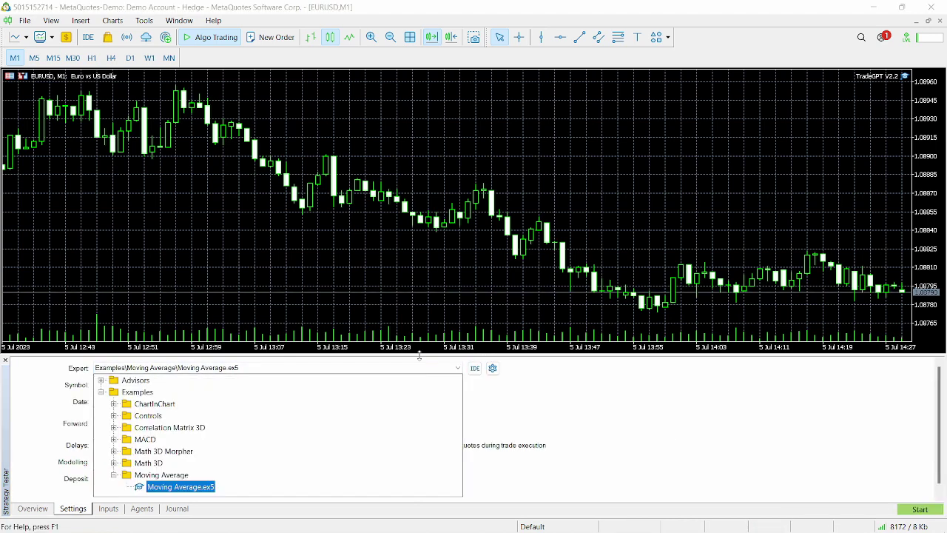
pyautogui.moveTo(407, 274); pyautogui.dragTo(408, 276)
pyautogui.click(314, 288)
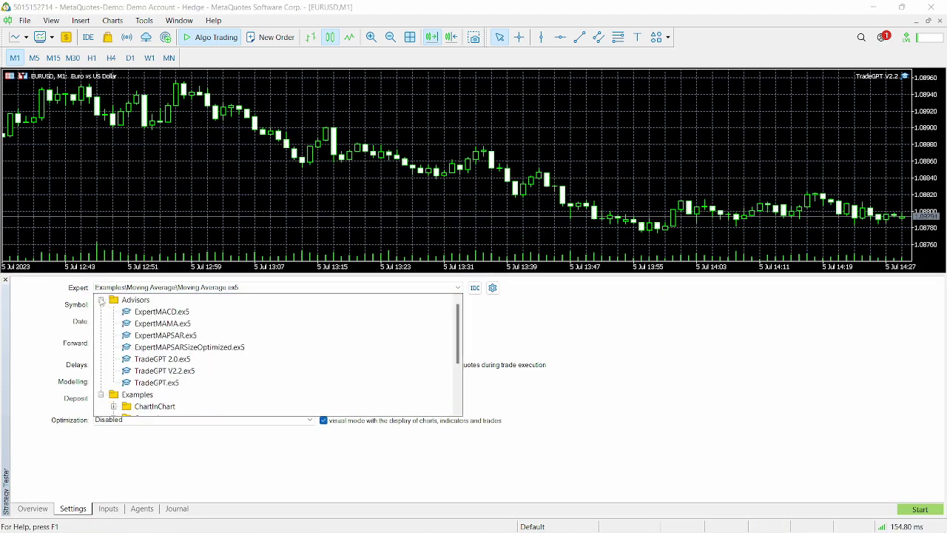
pyautogui.click(165, 371)
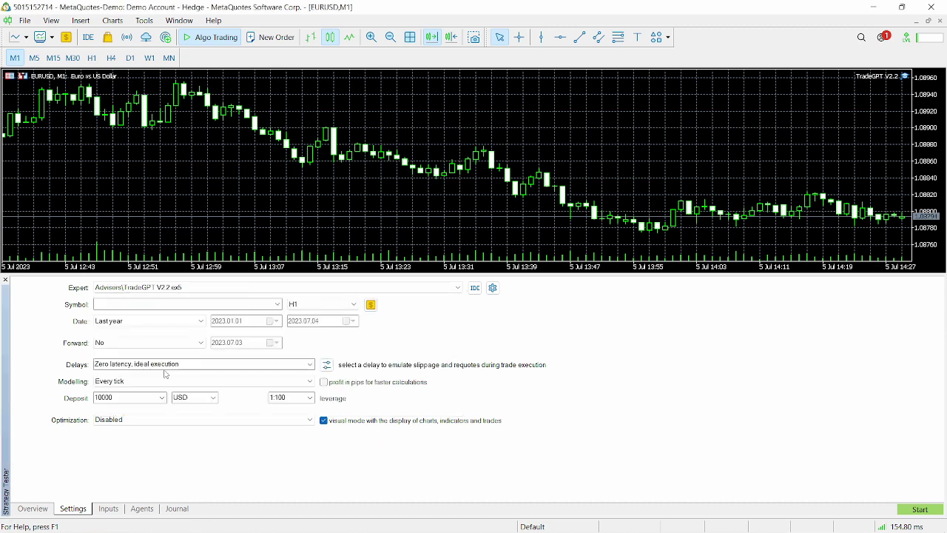
# Step: Set the test's timeframe to M1 and its symbol to EURUSD from the Forex group
pyautogui.click(314, 304)
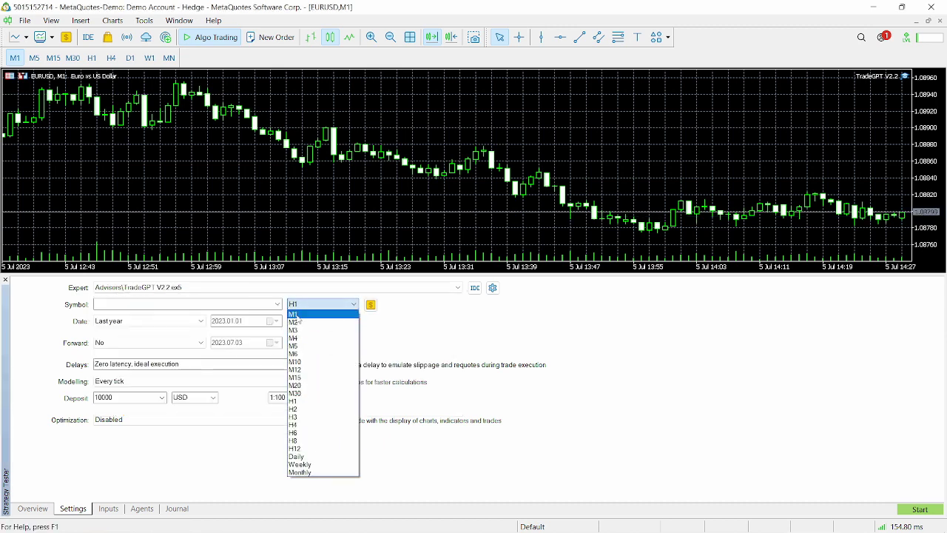
pyautogui.click(293, 313)
pyautogui.click(277, 304)
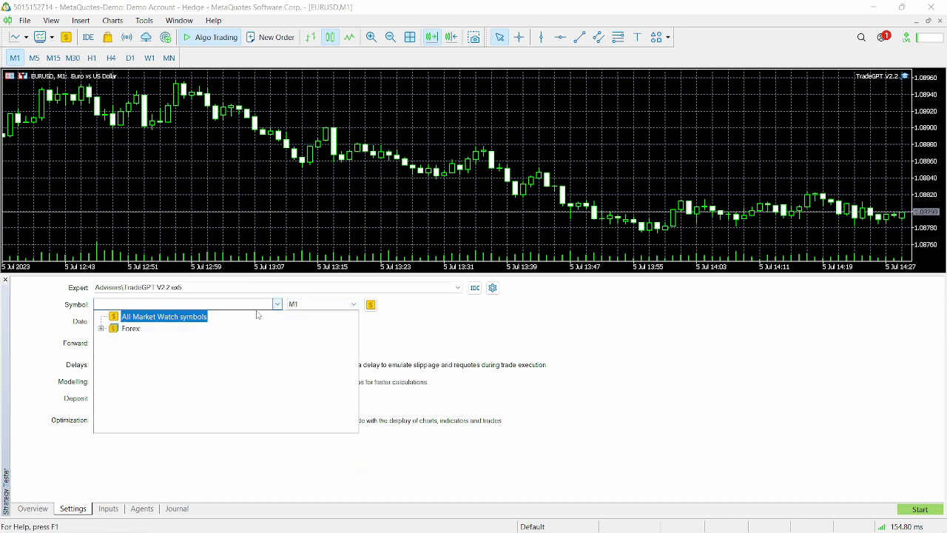
pyautogui.click(101, 329)
pyautogui.click(158, 330)
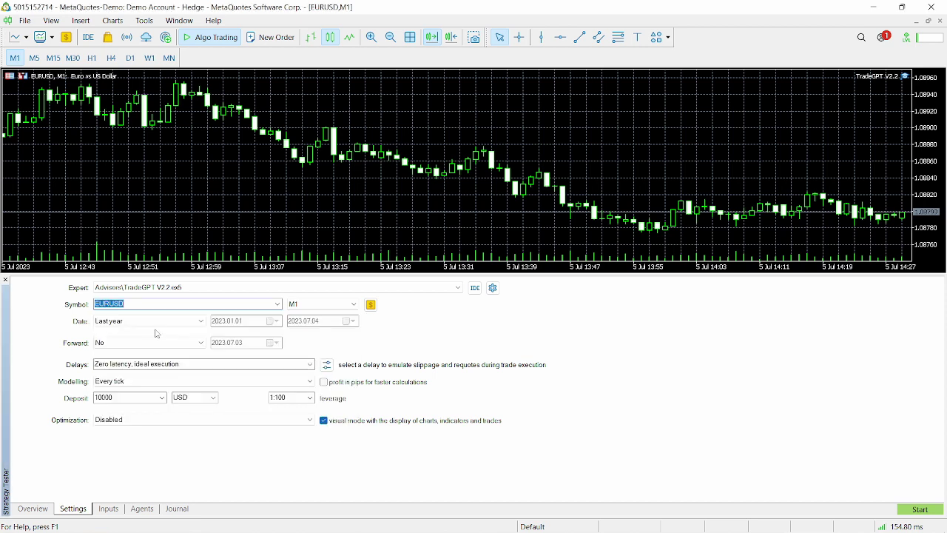
# Step: Set the test's date range to Custom period with a start date of 2023.07.01
pyautogui.click(192, 321)
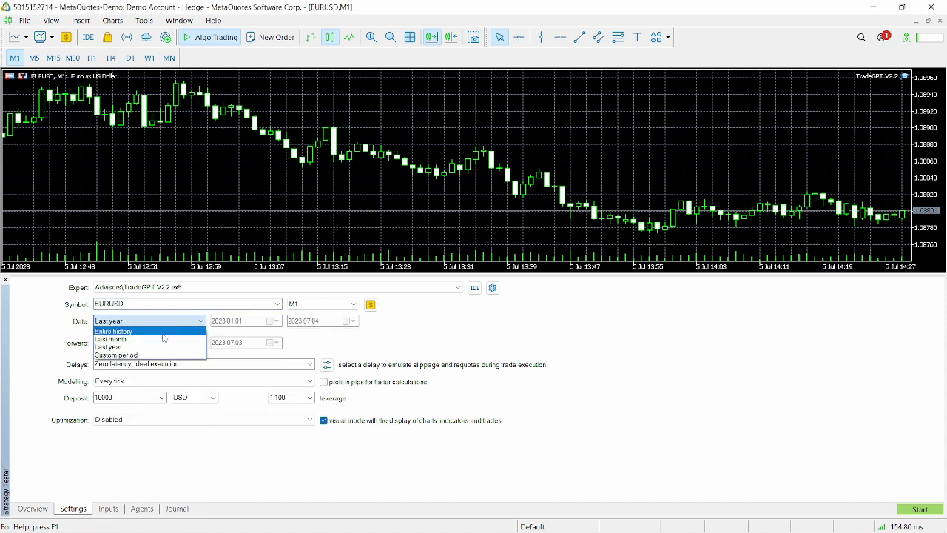
pyautogui.click(178, 331)
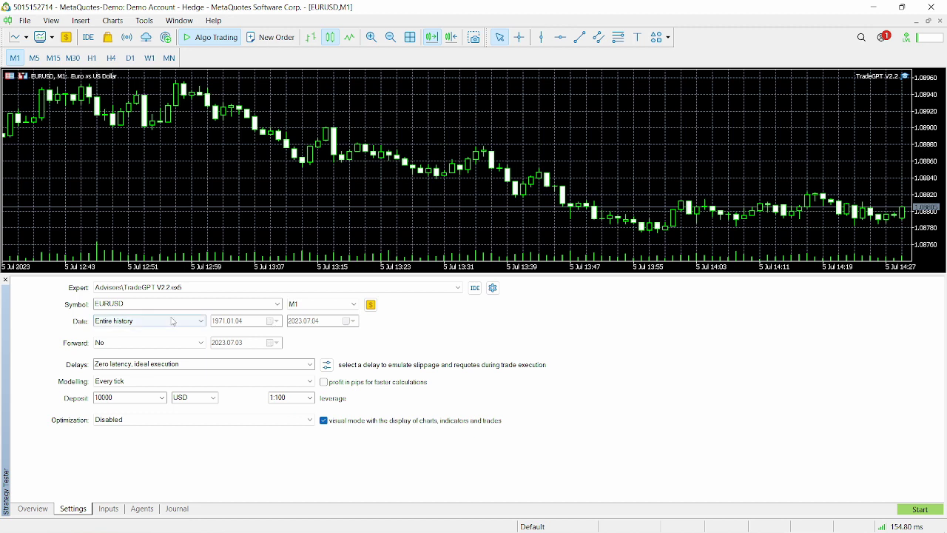
pyautogui.click(174, 322)
pyautogui.click(148, 355)
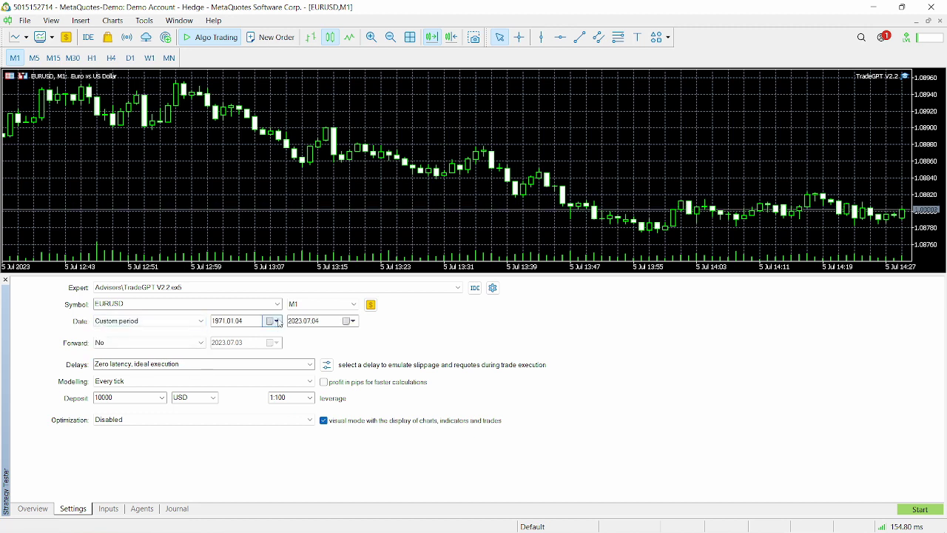
pyautogui.click(275, 321)
pyautogui.click(274, 337)
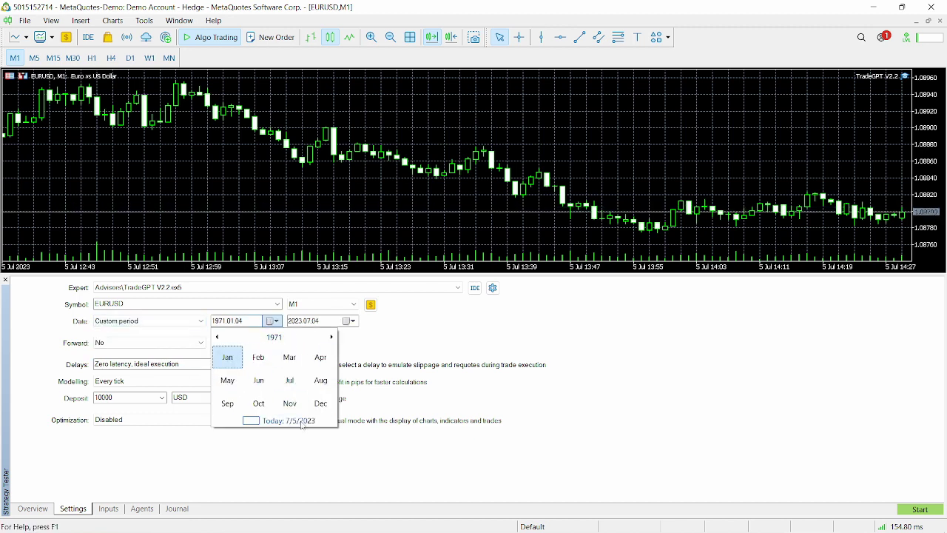
pyautogui.click(288, 420)
pyautogui.click(276, 320)
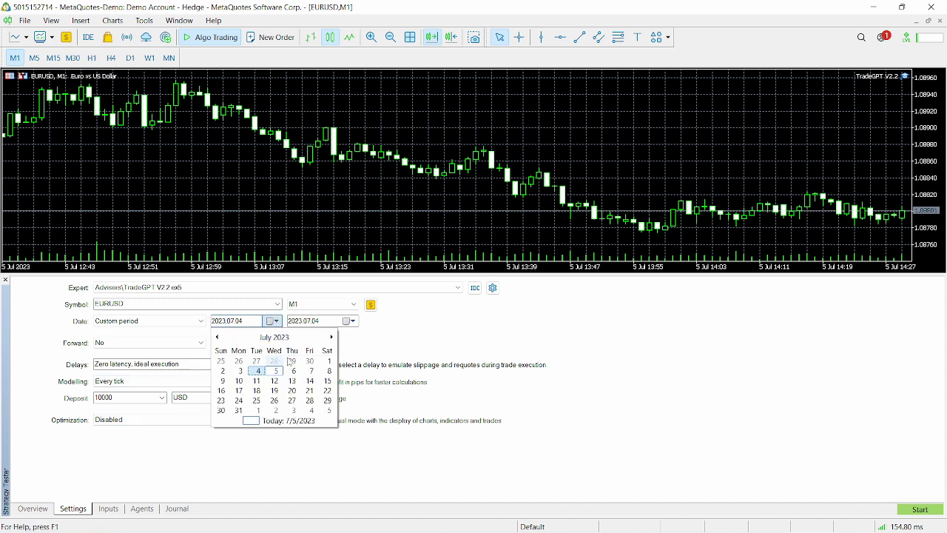
pyautogui.click(329, 361)
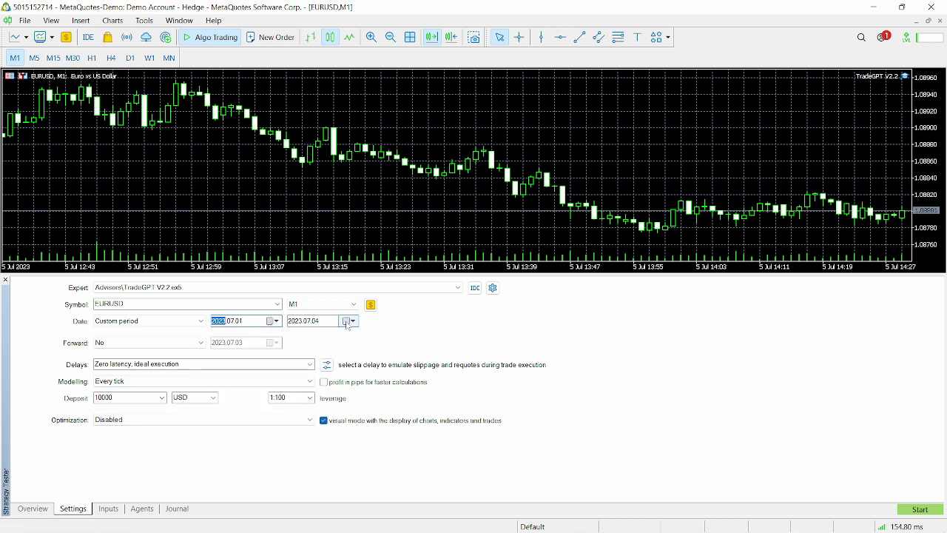
# Step: Set the custom period's end date to 2023.07.05 and start the visual backtest
pyautogui.click(350, 320)
pyautogui.click(342, 421)
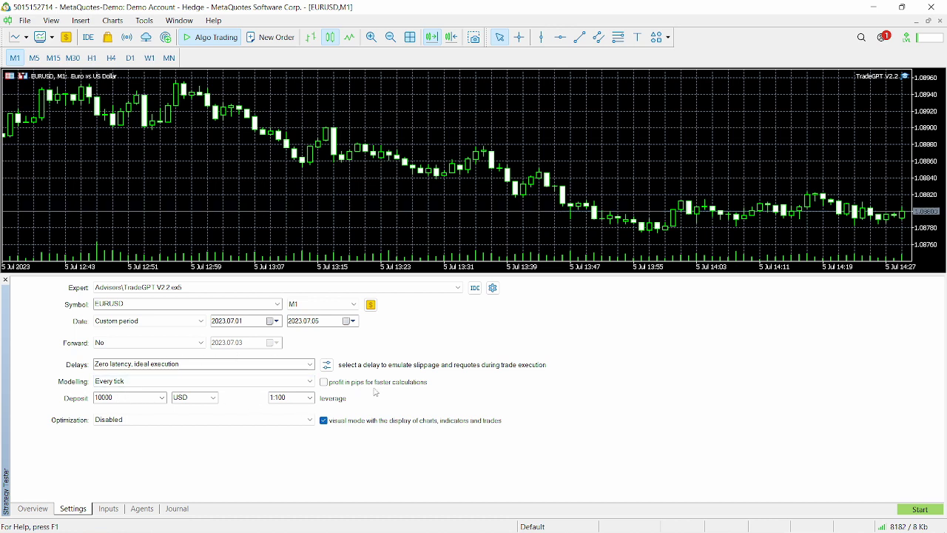
pyautogui.click(925, 510)
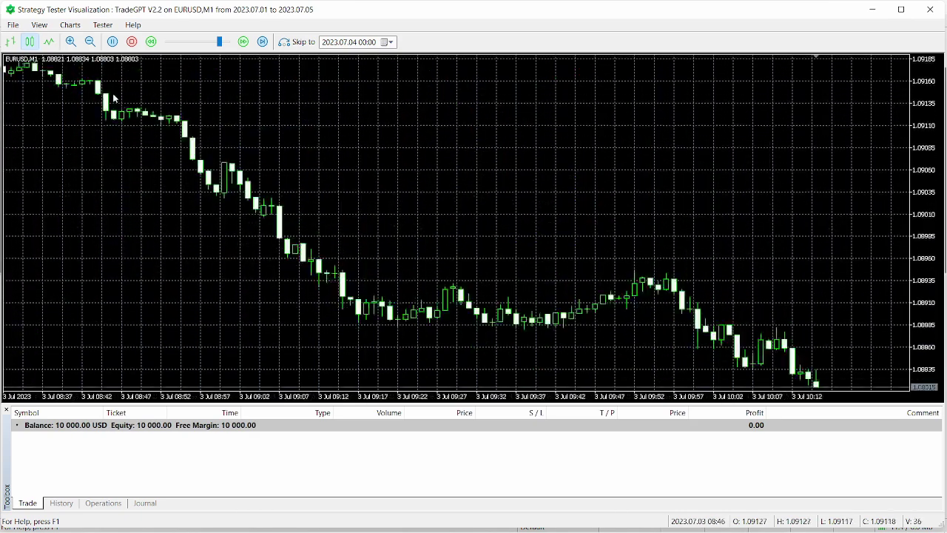
# Step: Slow down the visual test's playback to watch the trades, and speed it up again to run the test to its end
pyautogui.click(222, 43)
pyautogui.moveTo(222, 42); pyautogui.dragTo(186, 43)
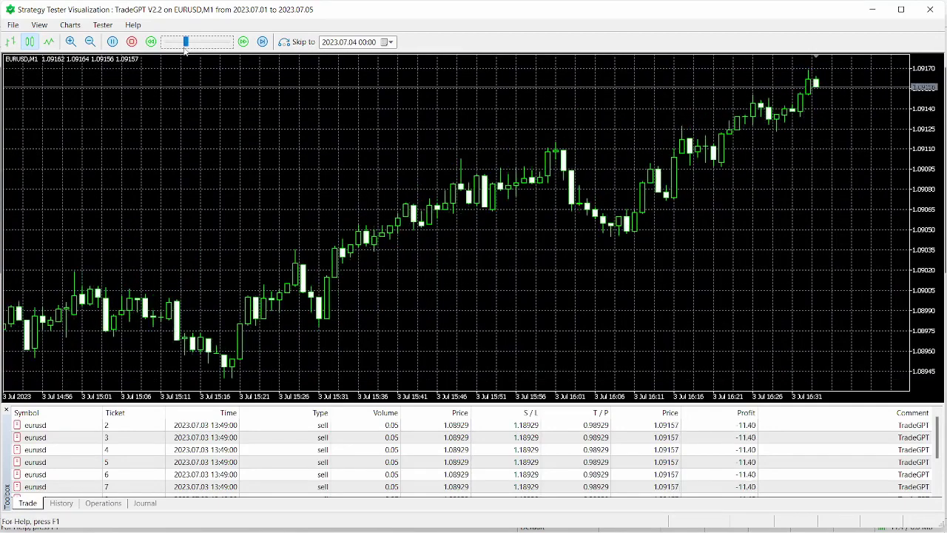
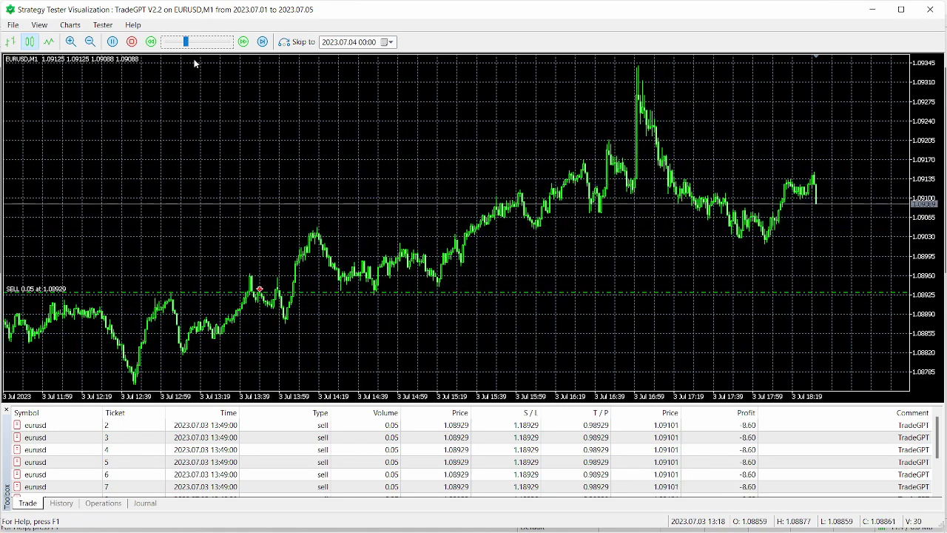
pyautogui.moveTo(186, 42); pyautogui.dragTo(219, 45)
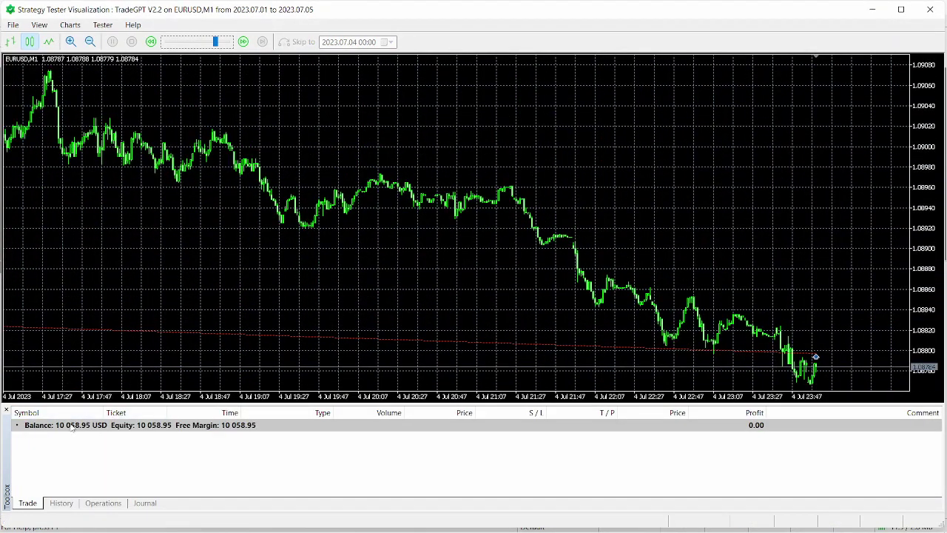
# Step: Examine the finished test's EURUSD chart back through its earlier bars and forward to the final trade exits
pyautogui.moveTo(161, 326); pyautogui.dragTo(543, 253)
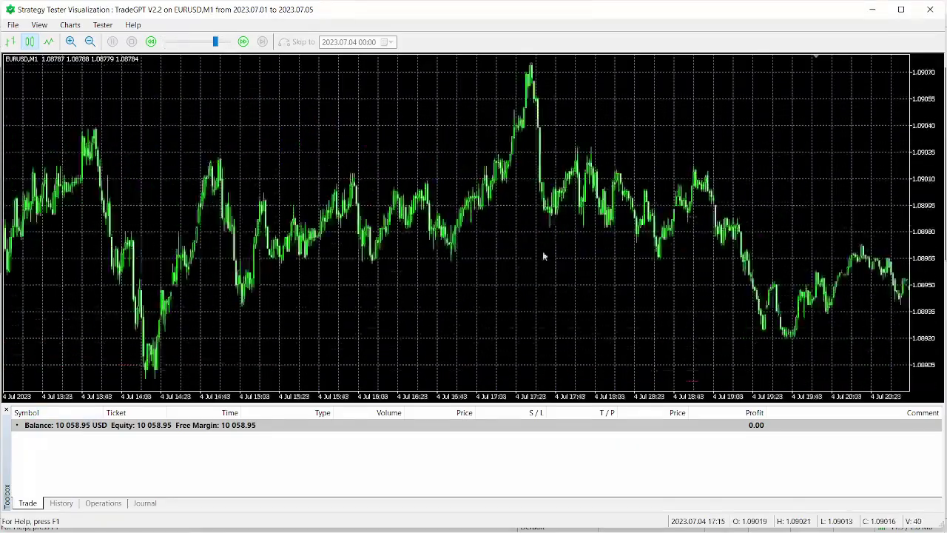
pyautogui.moveTo(89, 289); pyautogui.dragTo(291, 286)
pyautogui.scroll(15, 453, 229)
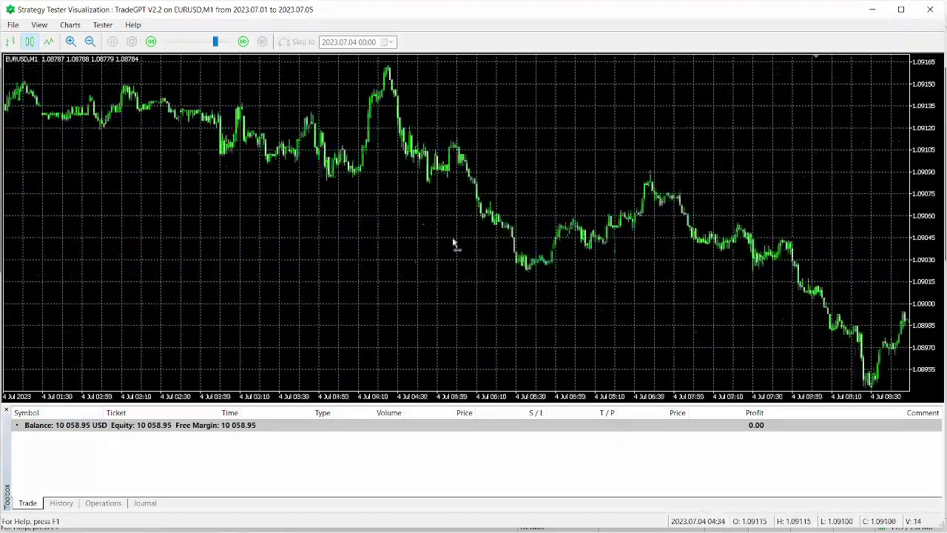
pyautogui.scroll(-8, 277, 233)
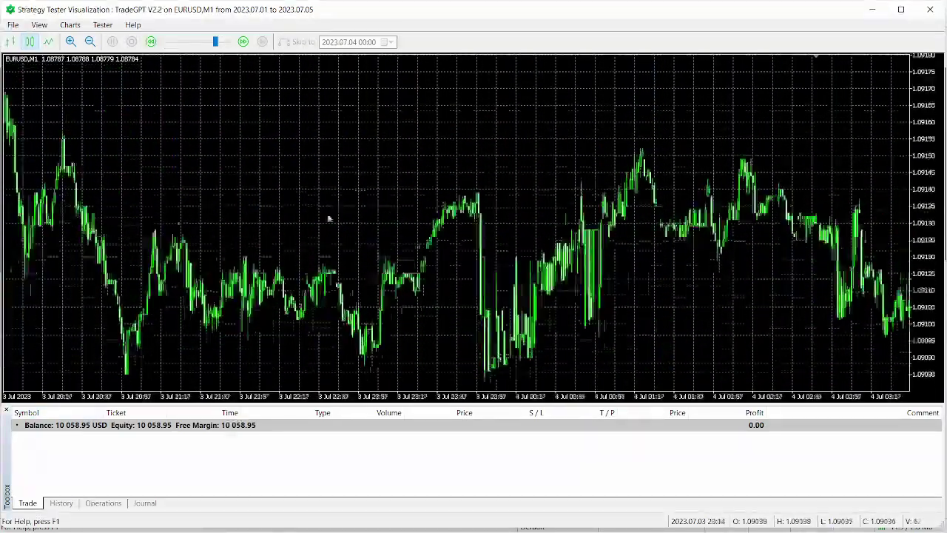
pyautogui.scroll(-10, 83, 210)
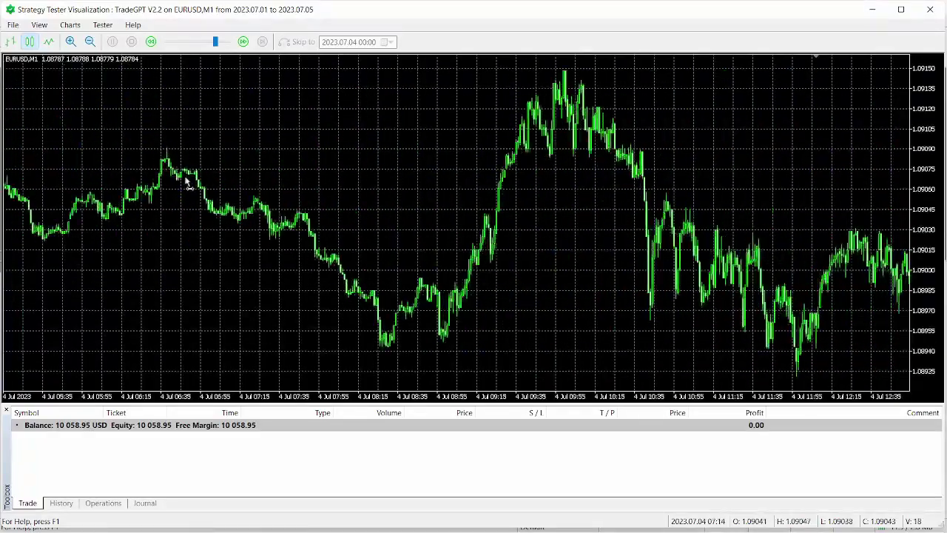
pyautogui.scroll(-8, 163, 223)
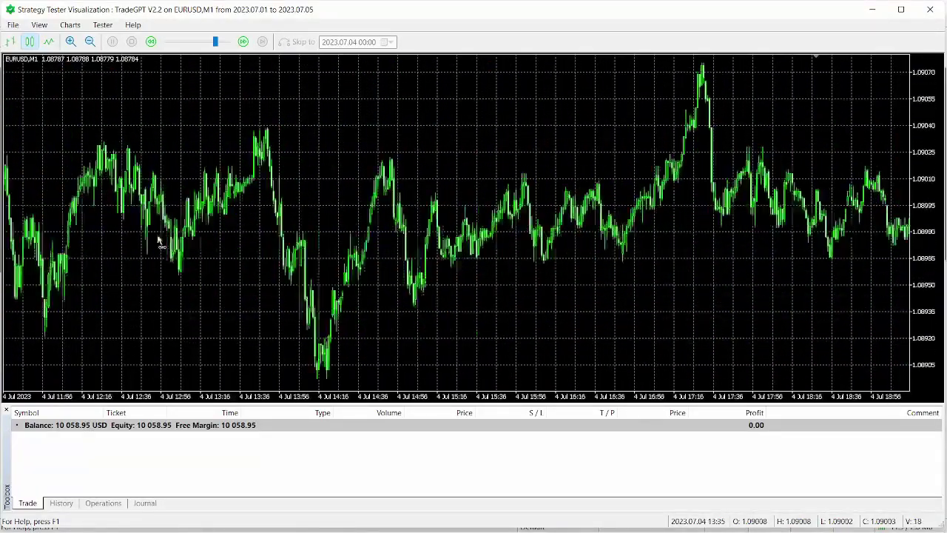
pyautogui.scroll(-6, 238, 252)
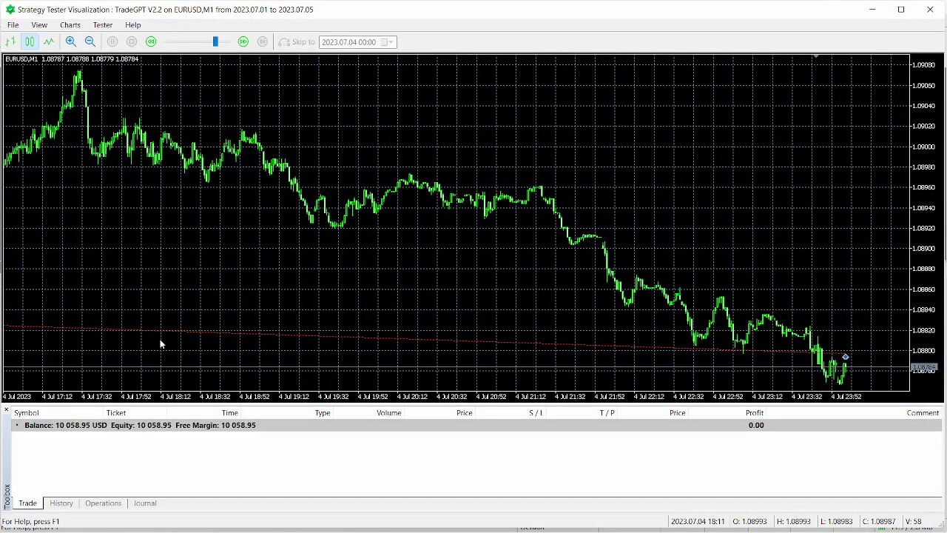
# Step: Review the finished test's order history and its list of trade operations
pyautogui.click(59, 503)
pyautogui.scroll(-3, 207, 460)
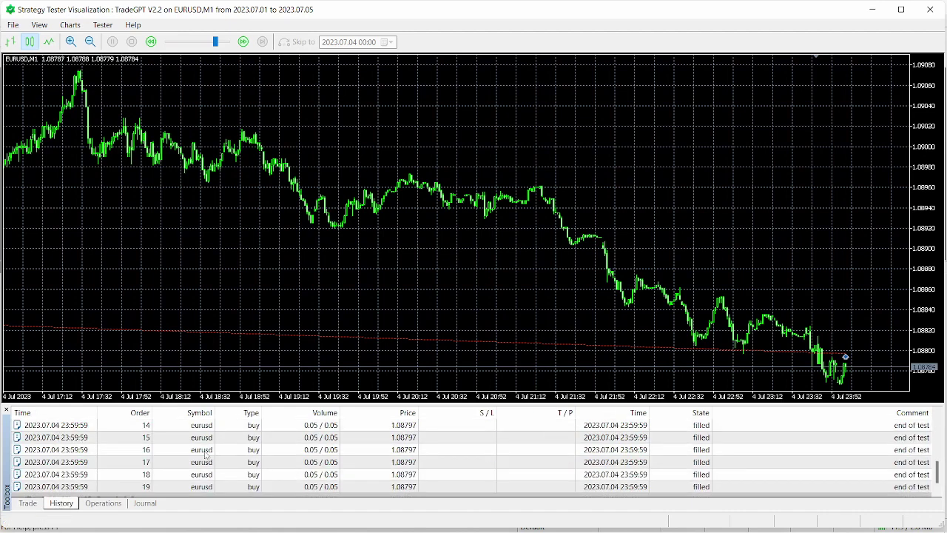
pyautogui.scroll(3, 207, 460)
pyautogui.click(102, 503)
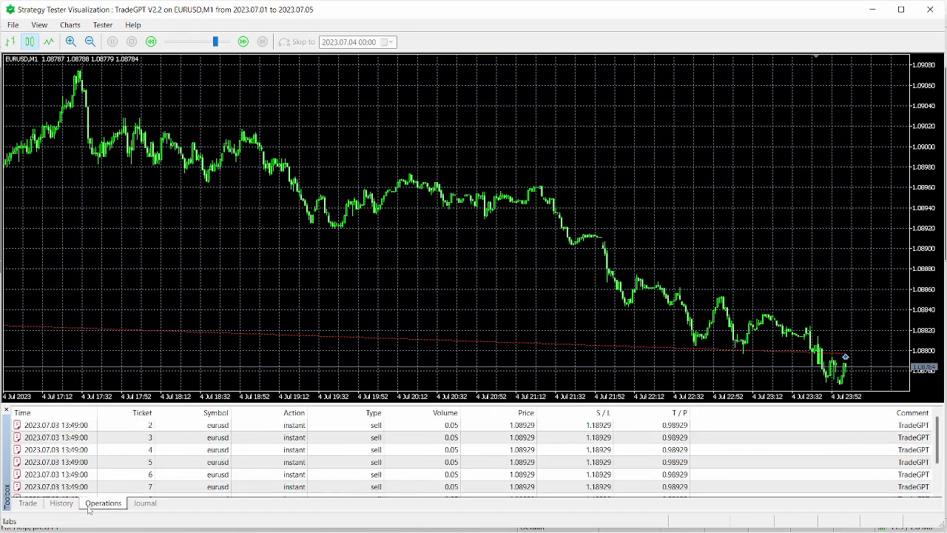
pyautogui.scroll(-1, 177, 467)
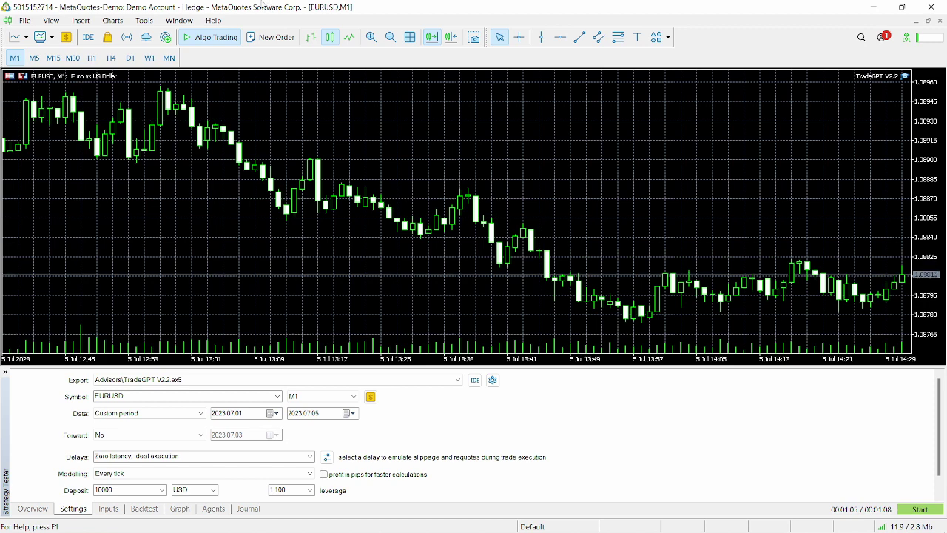
# Step: Open the terminal's data folder and delete the liveupdate folder in it
pyautogui.click(26, 21)
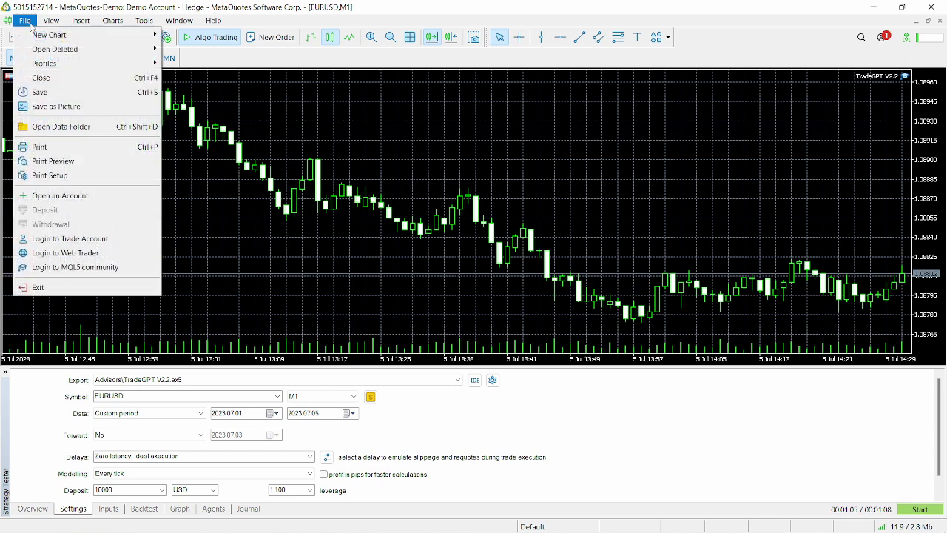
pyautogui.click(68, 129)
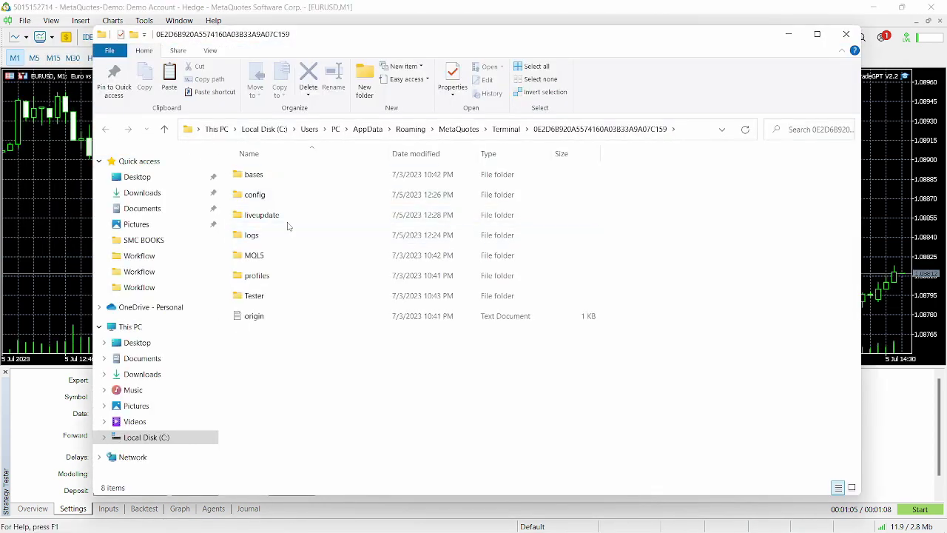
pyautogui.click(286, 219)
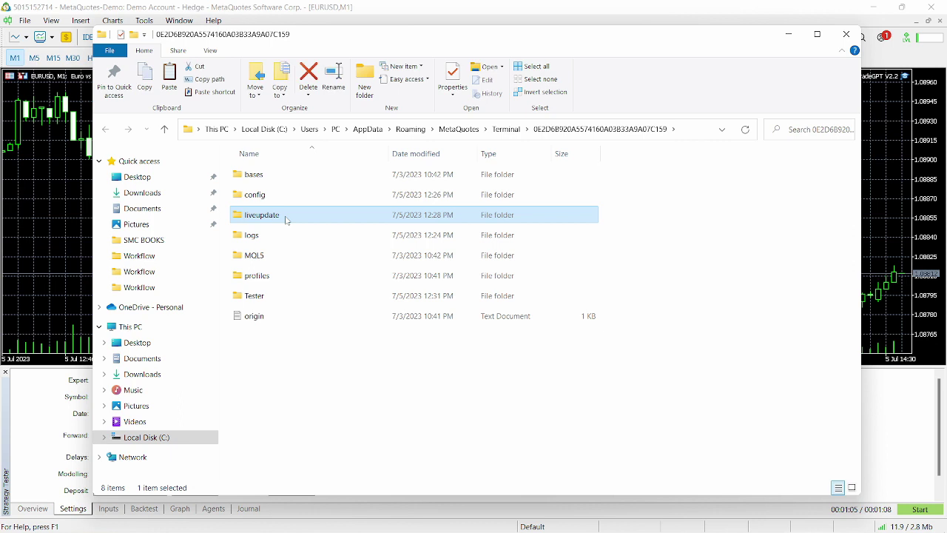
pyautogui.rightClick(286, 219)
pyautogui.click(367, 492)
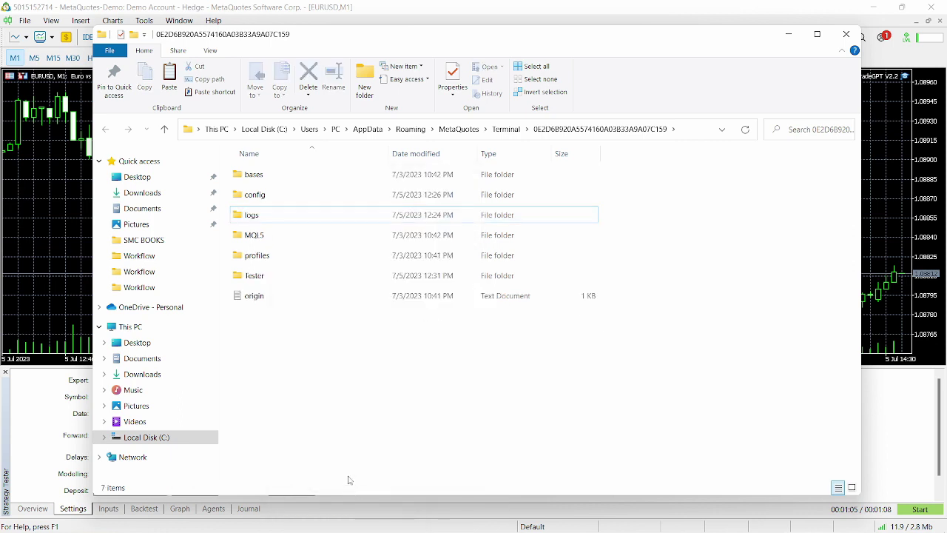
# Step: Create an empty text document named liveupdate in the terminal's data folder
pyautogui.rightClick(266, 330)
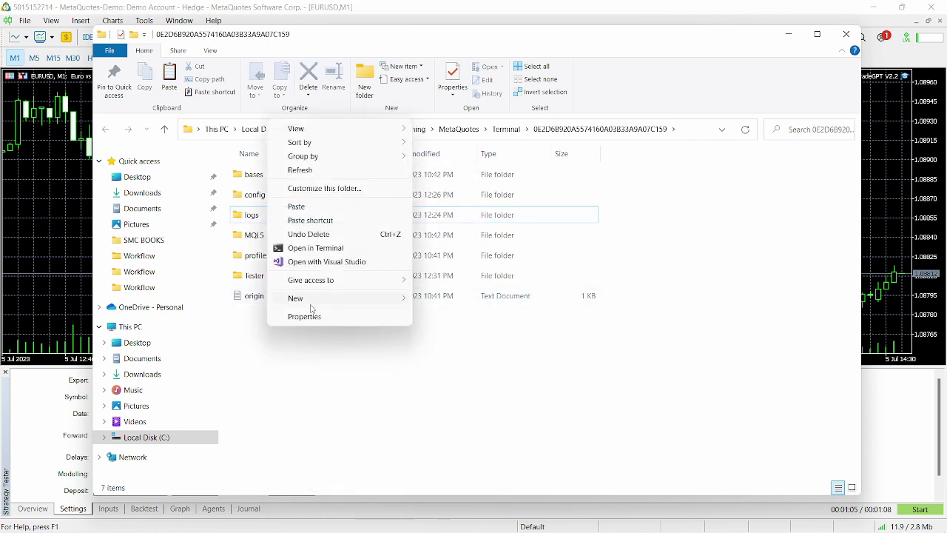
pyautogui.moveTo(311, 300)
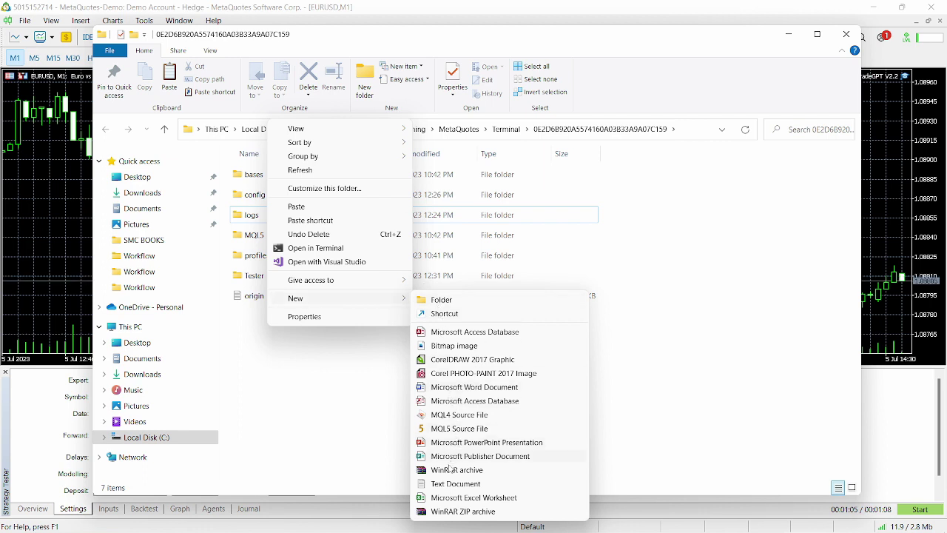
pyautogui.click(440, 484)
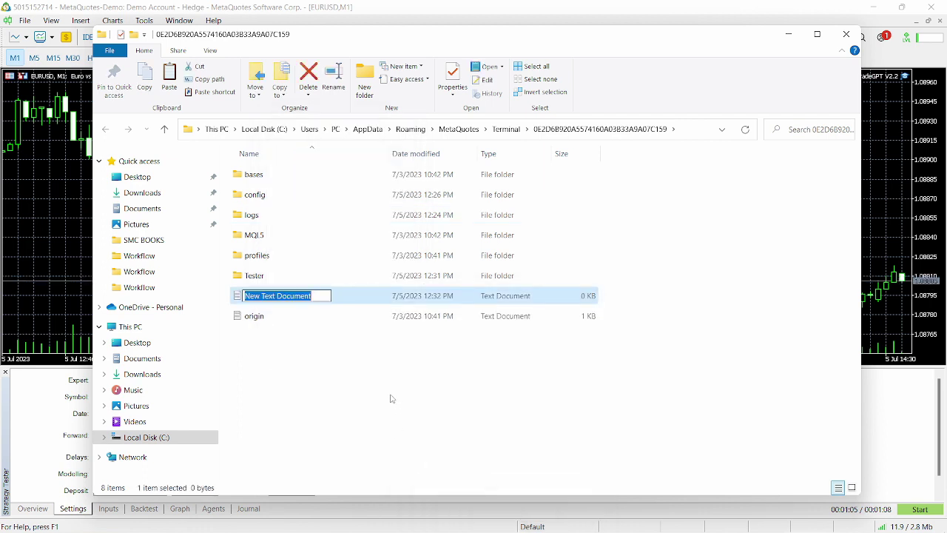
pyautogui.press('BackSpace')
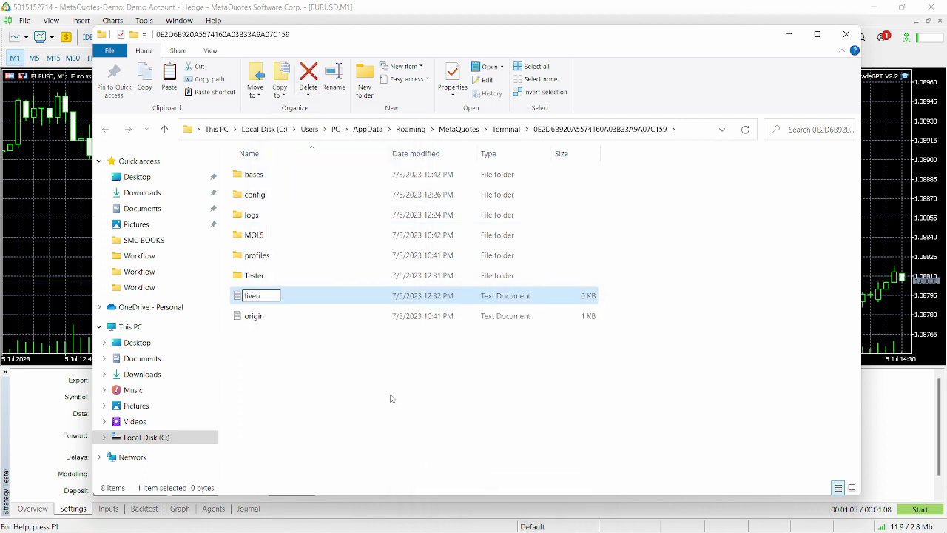
pyautogui.press('Return')
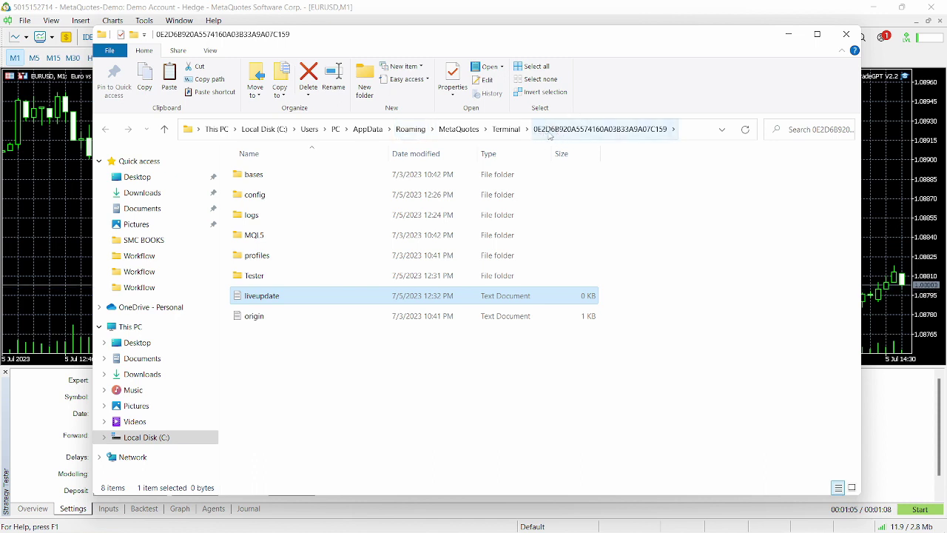
# Step: Go up to the Roaming folder and look into MetaQuotes\WebInstall
pyautogui.click(411, 128)
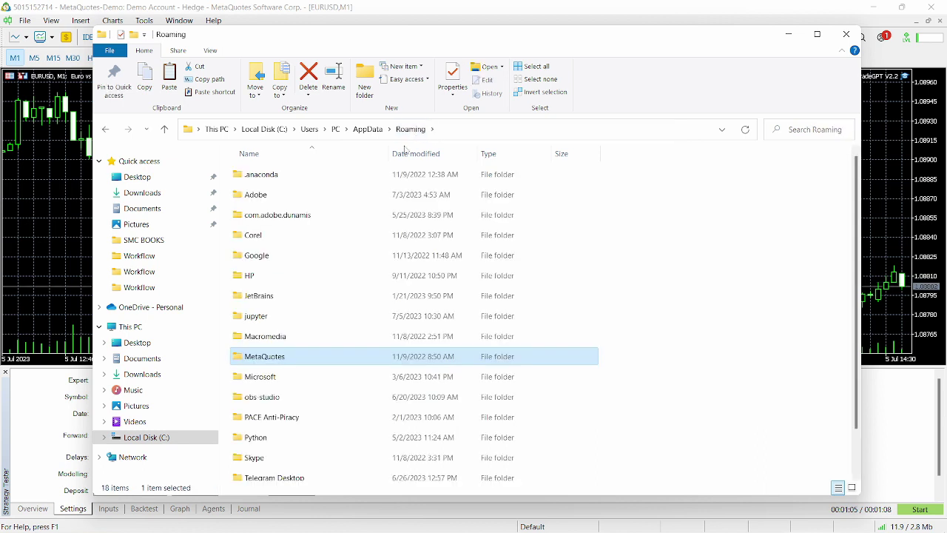
pyautogui.doubleClick(315, 356)
pyautogui.doubleClick(315, 236)
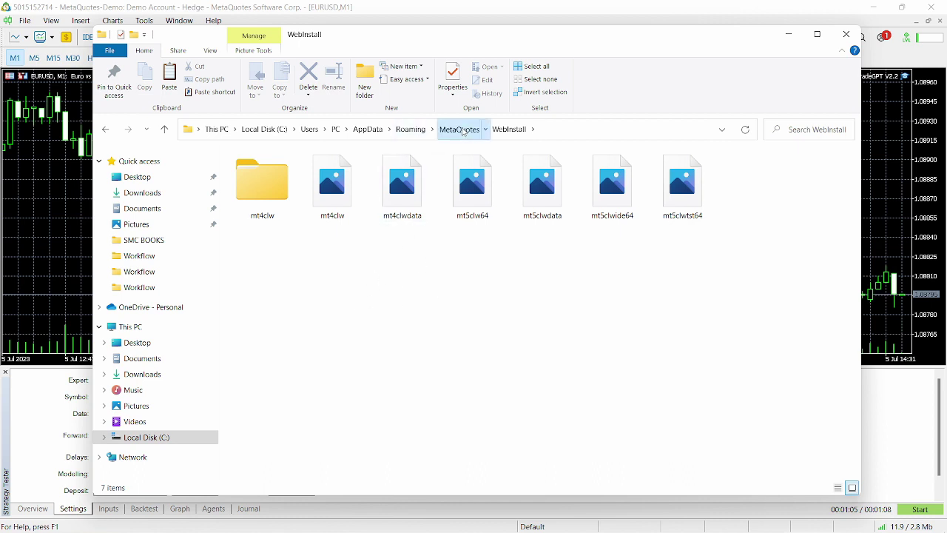
# Step: Return through MetaQuotes\Terminal to the 0E2D6B920A5574160A03B33A9A07C159 data folder and open its MQL5 folder
pyautogui.click(460, 130)
pyautogui.doubleClick(252, 195)
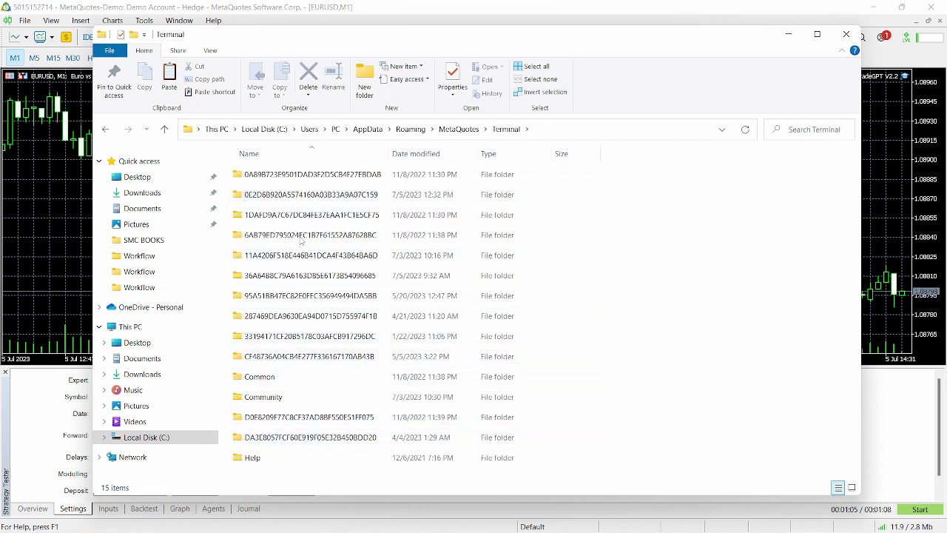
pyautogui.click(310, 195)
pyautogui.doubleClick(310, 195)
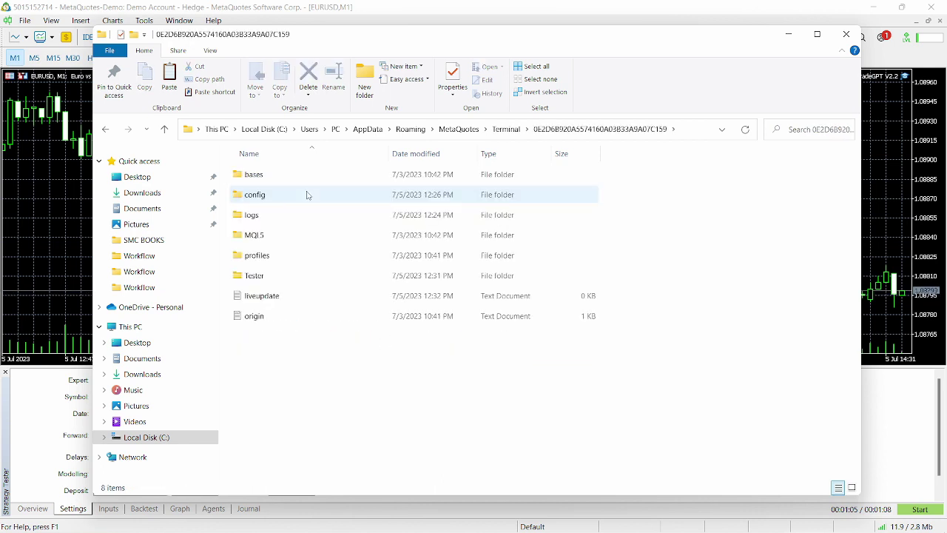
pyautogui.doubleClick(281, 235)
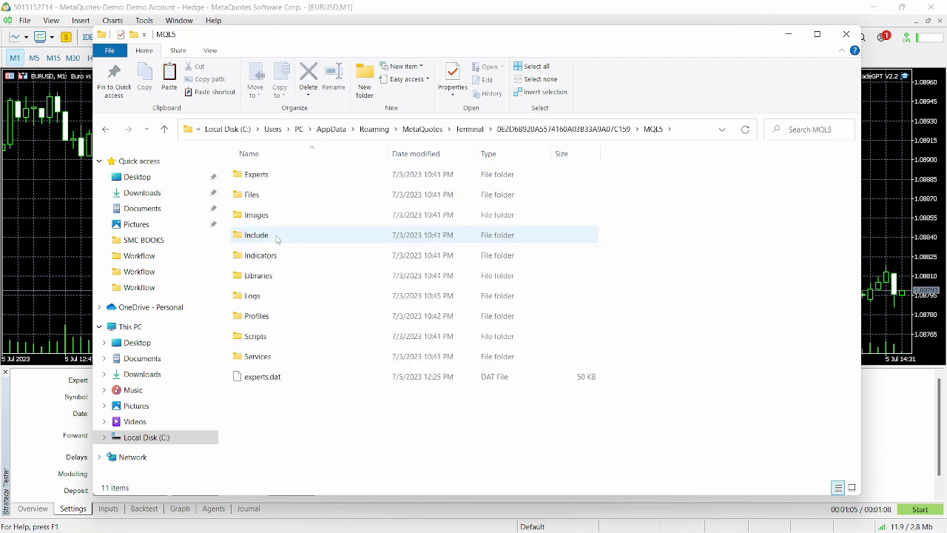